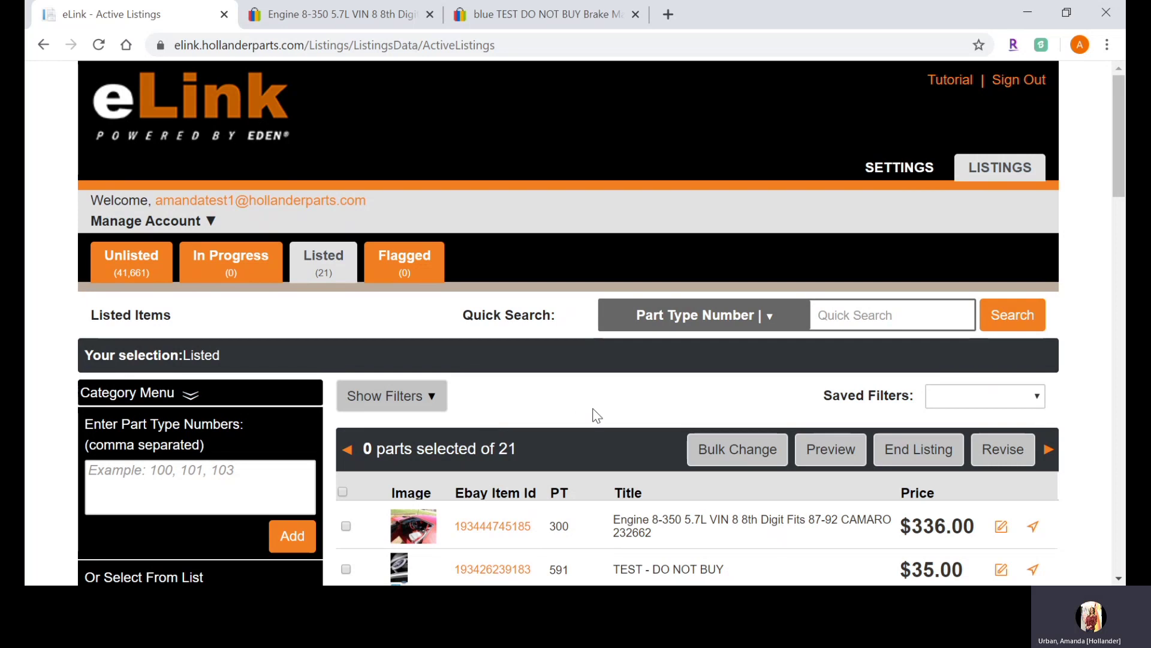
{"action": "scroll", "coordinate": [597, 414], "scroll_direction": "down", "scroll_amount": 1}
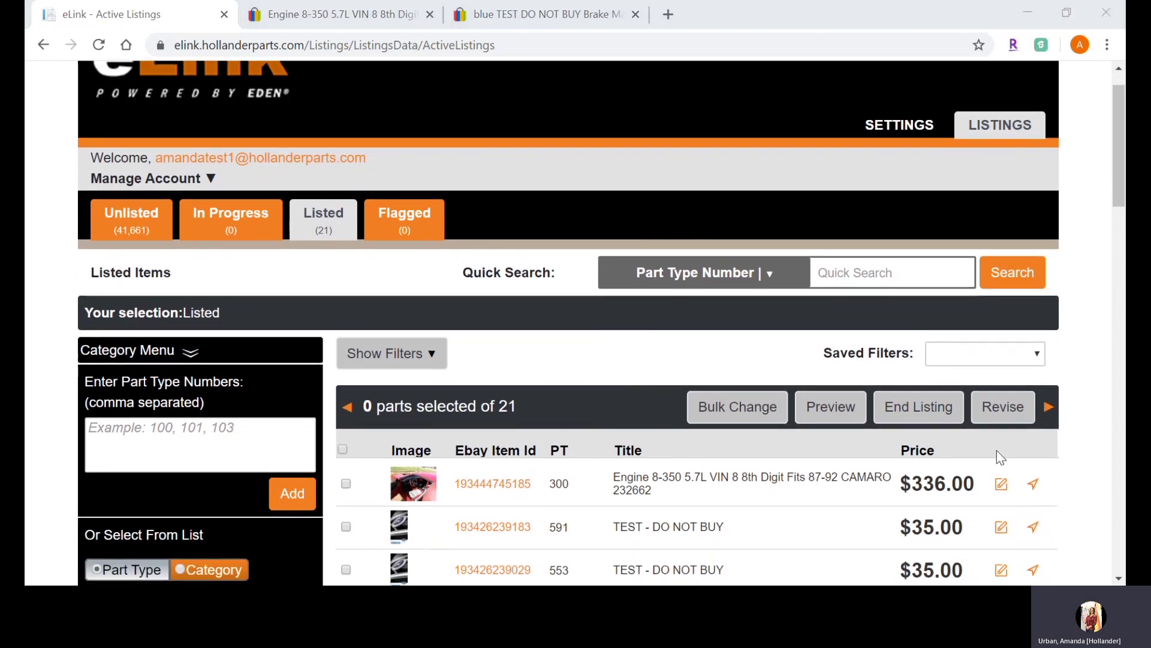
{"action": "mouse_move", "coordinate": [552, 157]}
{"action": "scroll", "coordinate": [622, 342], "scroll_direction": "down", "scroll_amount": 2}
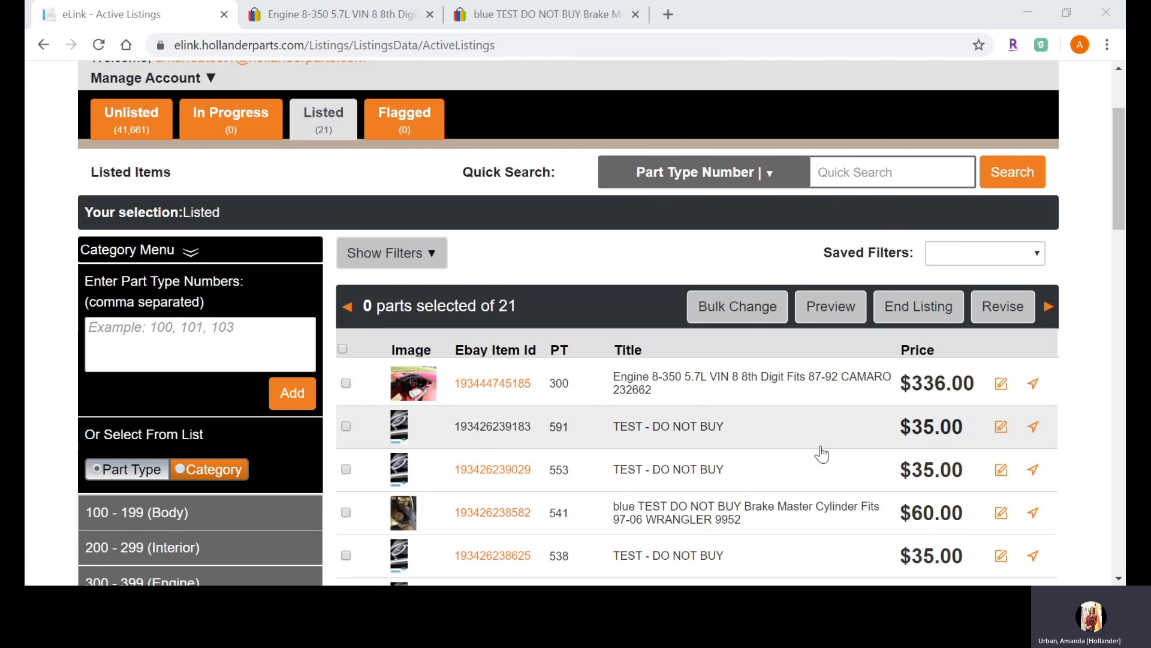
{"action": "scroll", "coordinate": [662, 362], "scroll_direction": "up", "scroll_amount": 1}
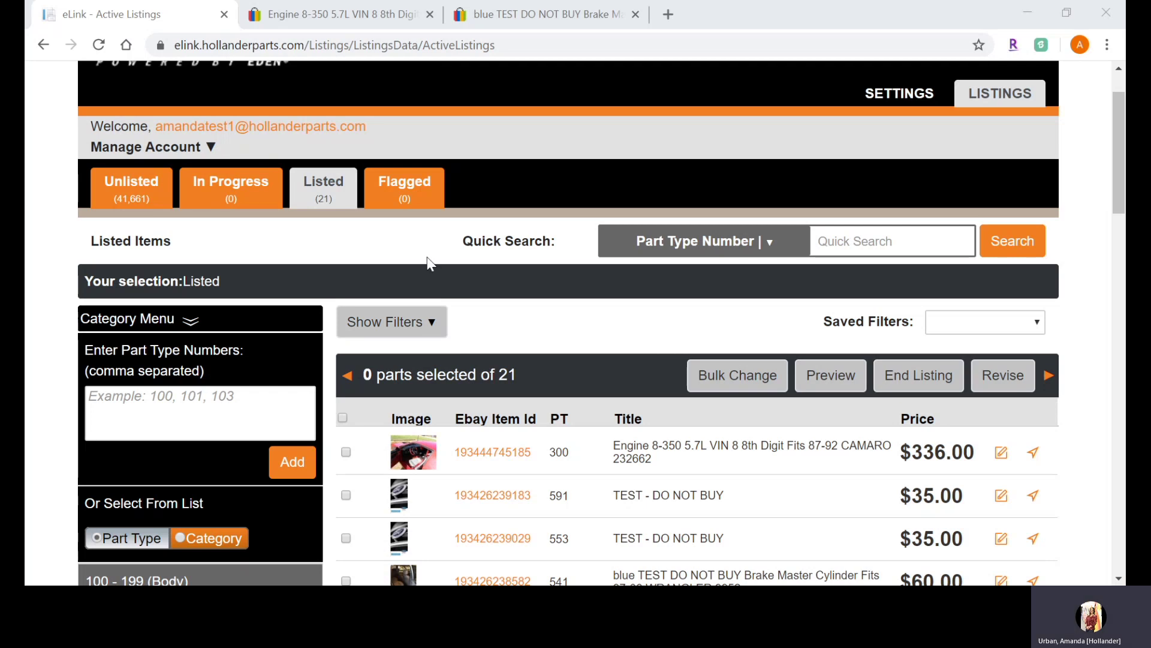
Reload the listed parts and open the Part Details section of the Engine 8-350 5.7L Camaro listing
{"action": "left_click", "coordinate": [324, 197]}
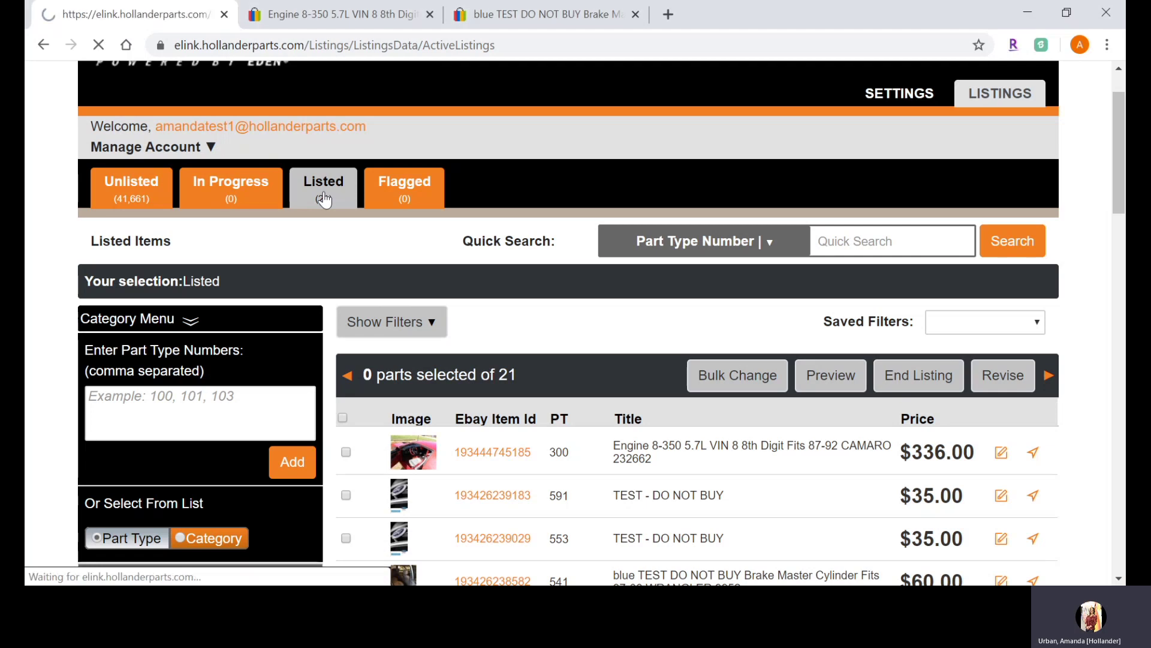
{"action": "scroll", "coordinate": [324, 198], "scroll_direction": "down", "scroll_amount": 5}
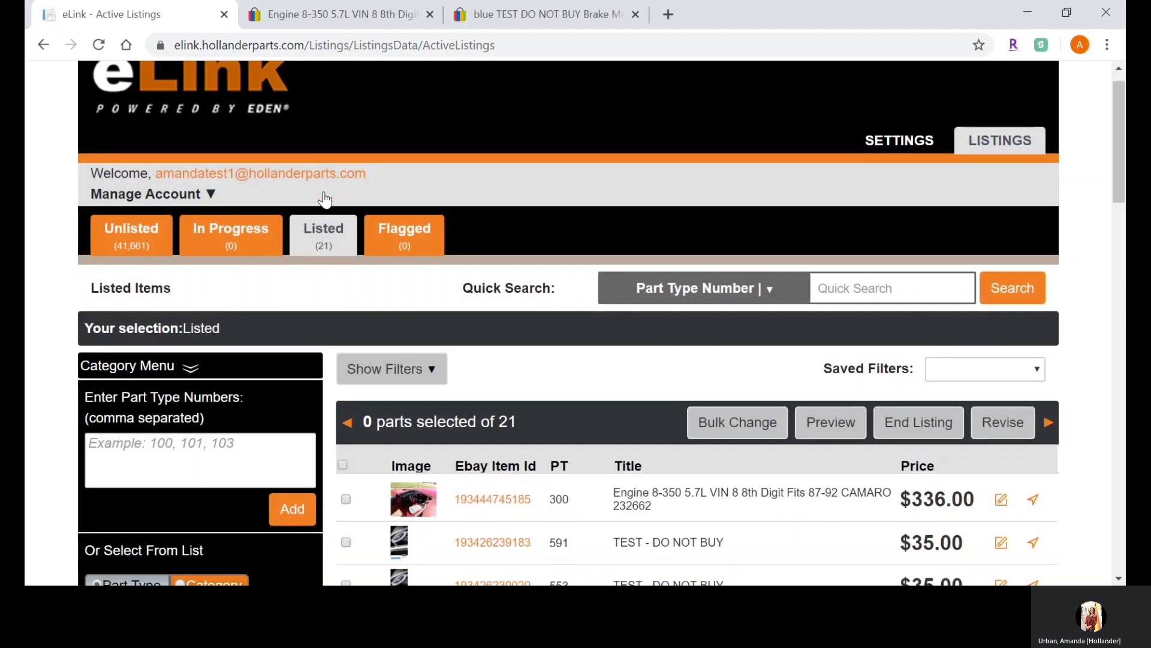
{"action": "scroll", "coordinate": [324, 198], "scroll_direction": "up", "scroll_amount": 2}
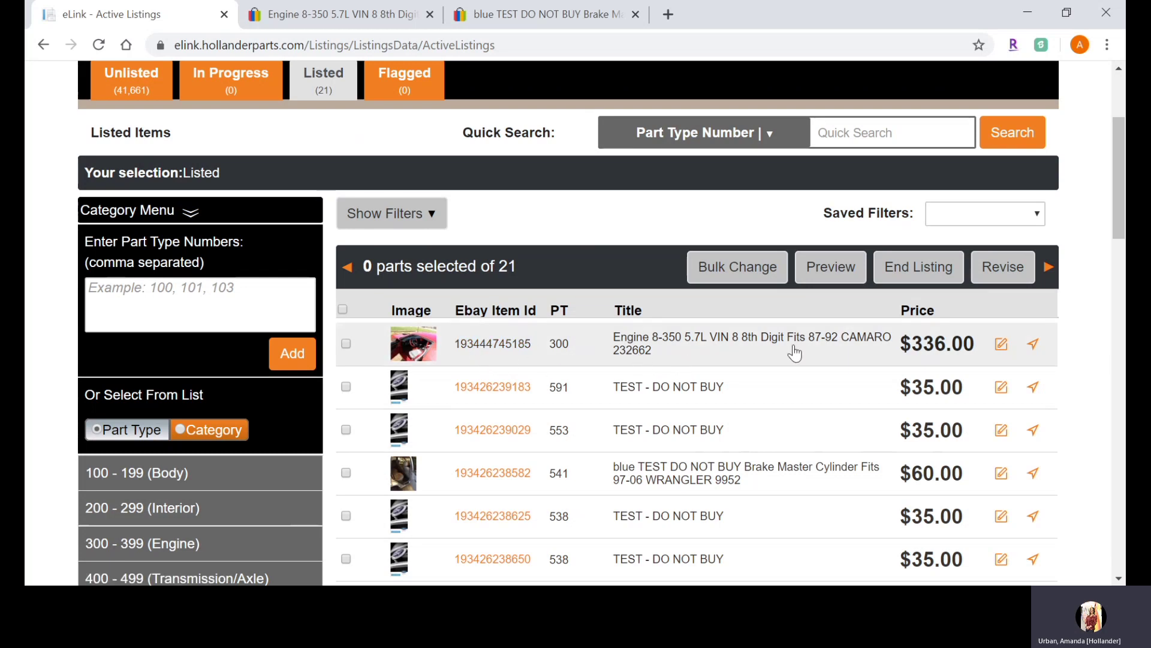
{"action": "left_click", "coordinate": [825, 355]}
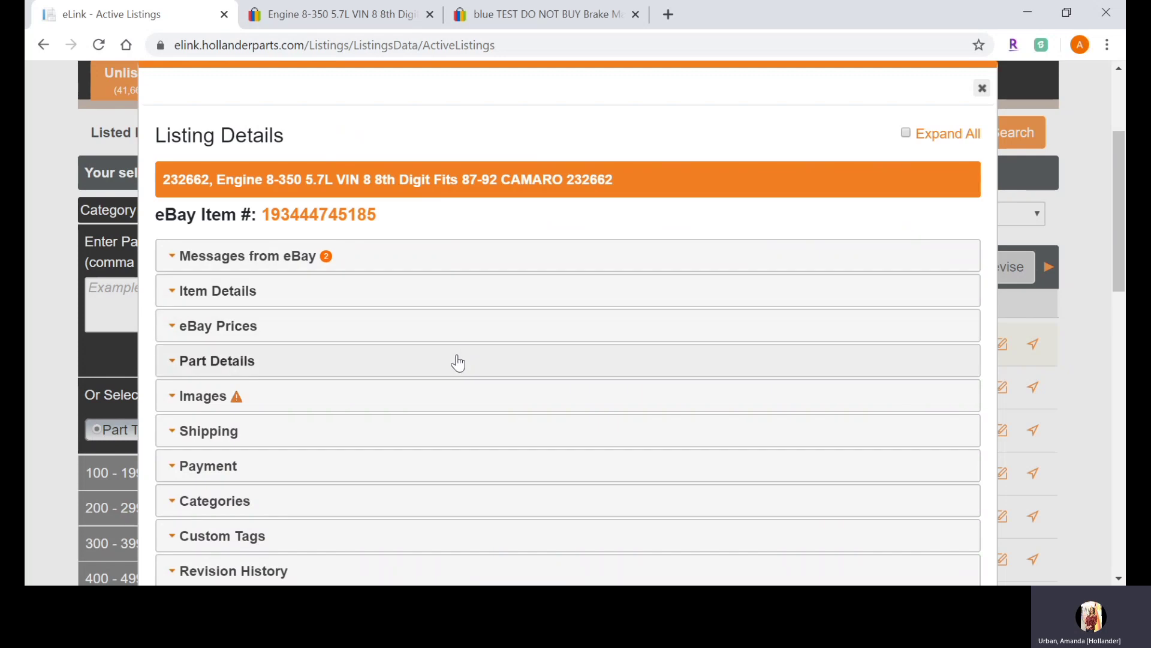
{"action": "left_click", "coordinate": [457, 362]}
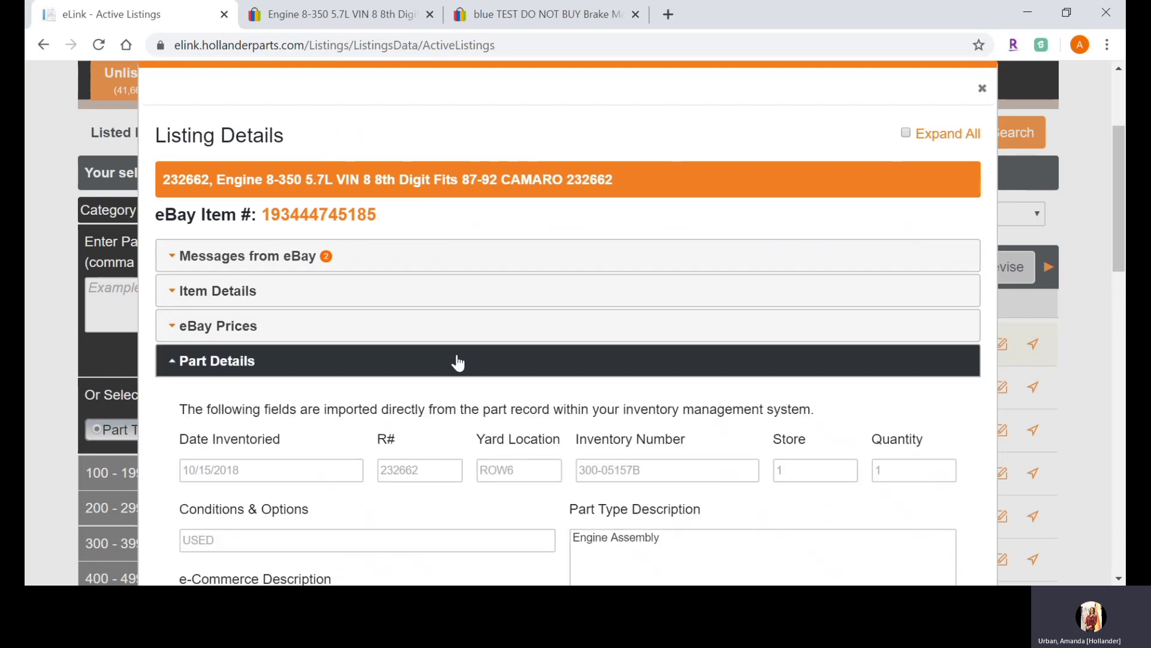
{"action": "left_click", "coordinate": [249, 362]}
{"action": "left_click", "coordinate": [249, 362]}
Examine the Item Specifics part of the Camaro engine's Part Details, including the Brand field
{"action": "scroll", "coordinate": [249, 363], "scroll_direction": "down", "scroll_amount": 1}
{"action": "scroll", "coordinate": [249, 362], "scroll_direction": "down", "scroll_amount": 10}
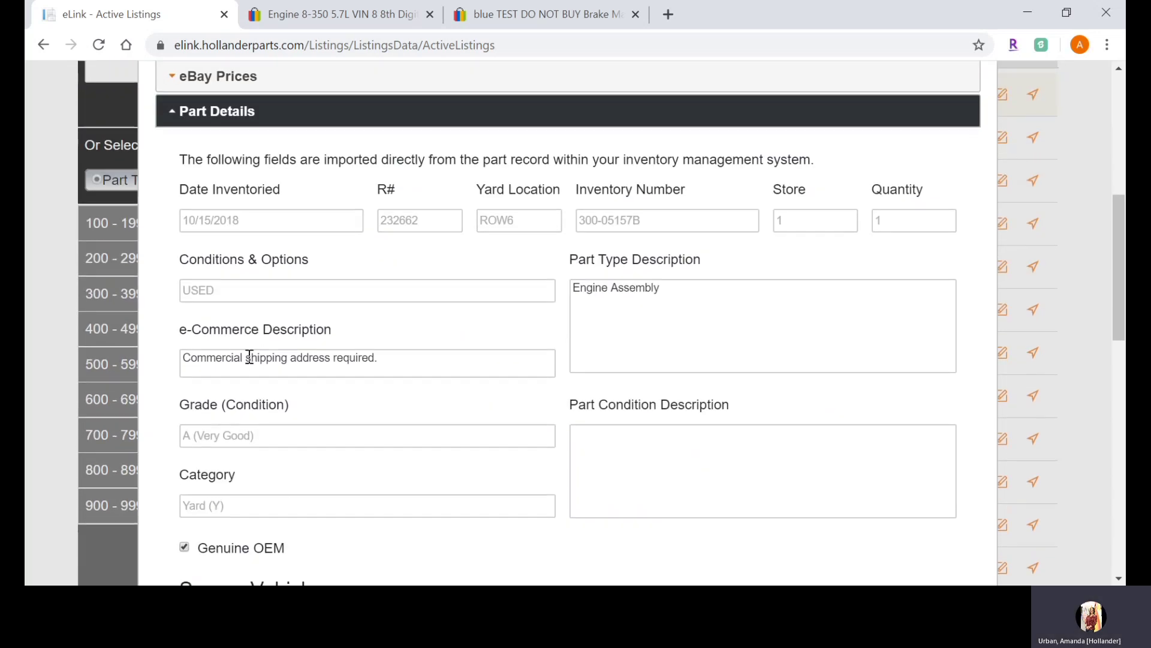
{"action": "scroll", "coordinate": [249, 362], "scroll_direction": "down", "scroll_amount": 4}
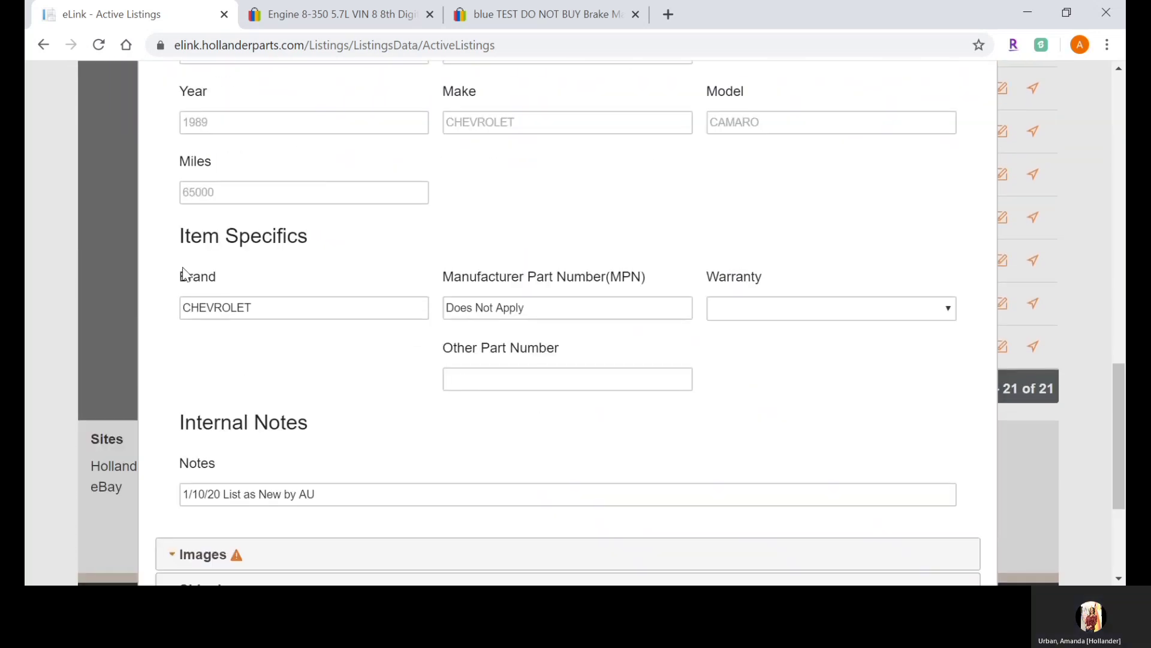
{"action": "triple_click", "coordinate": [318, 249]}
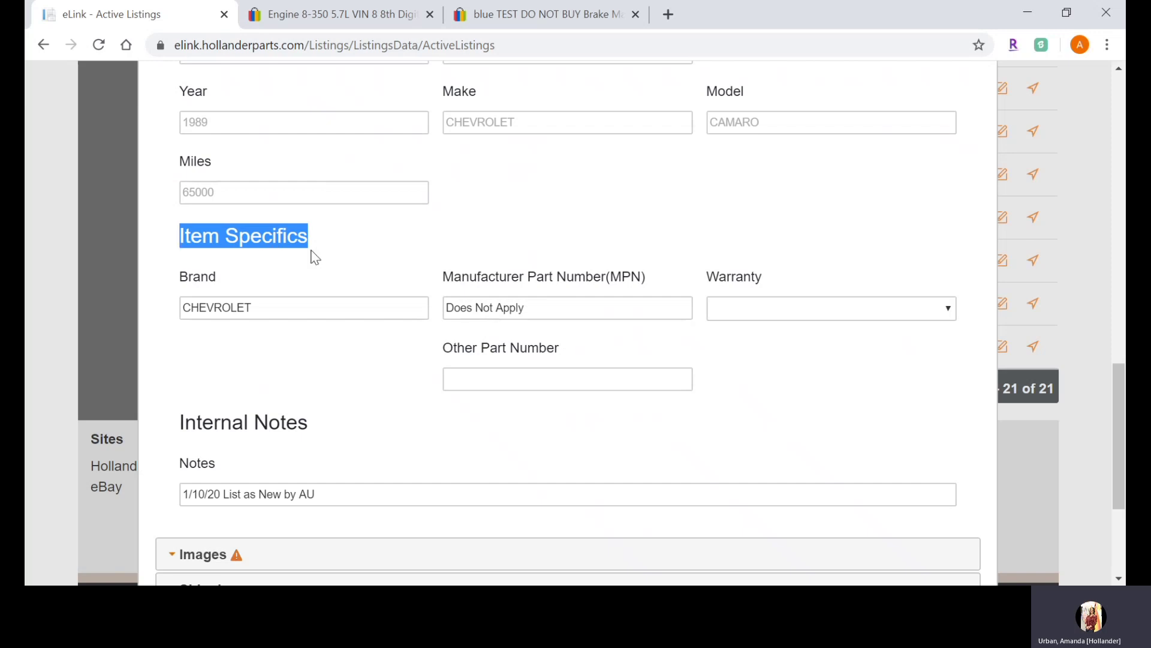
{"action": "left_click", "coordinate": [318, 254]}
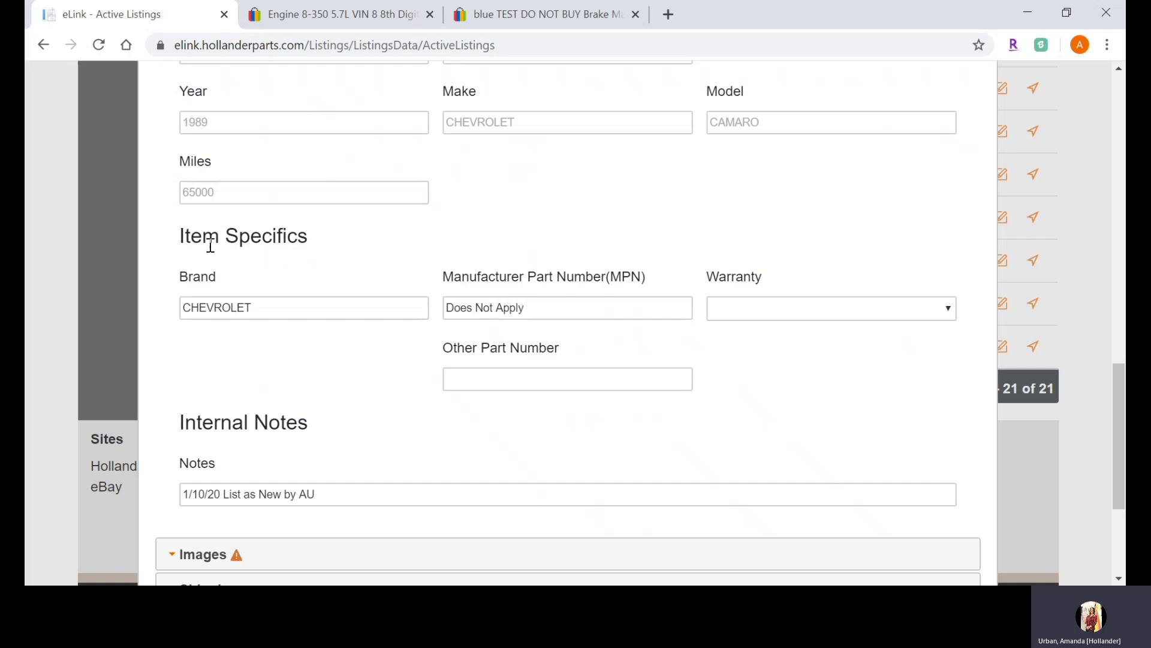
{"action": "double_click", "coordinate": [186, 283]}
{"action": "left_click_drag", "start_coordinate": [191, 308], "coordinate": [254, 305]}
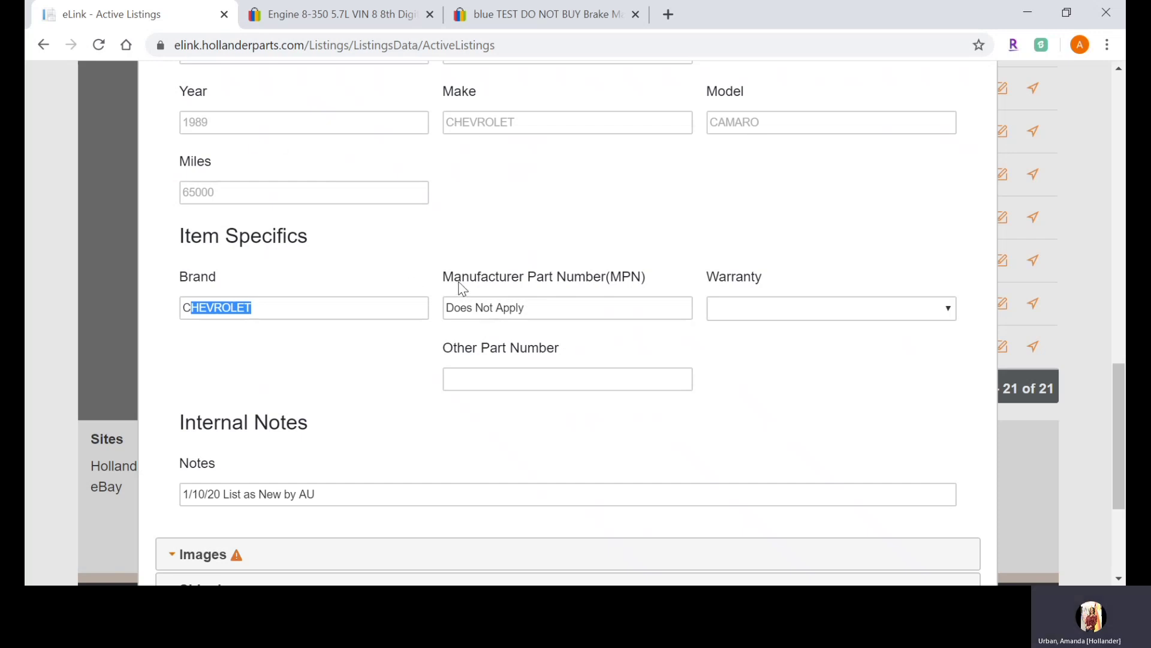
Enter 12345 as the Manufacturer Part Number and close the listing details without saving
{"action": "left_click_drag", "start_coordinate": [447, 310], "coordinate": [527, 307]}
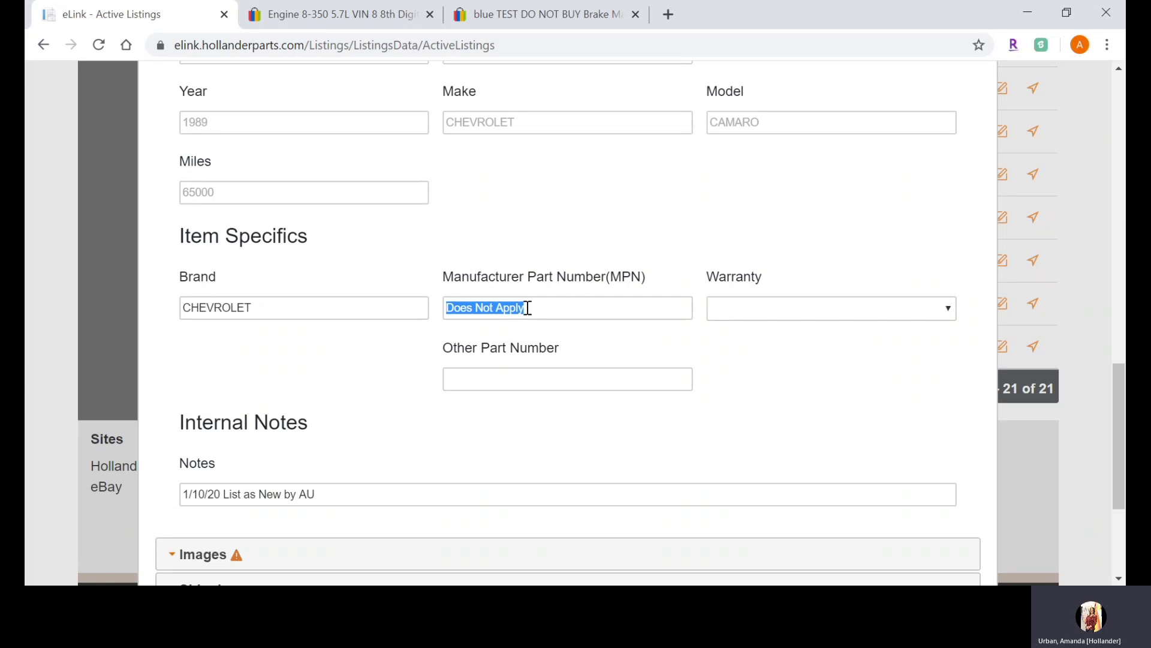
{"action": "key", "text": "BackSpace"}
{"action": "type", "text": "12345"}
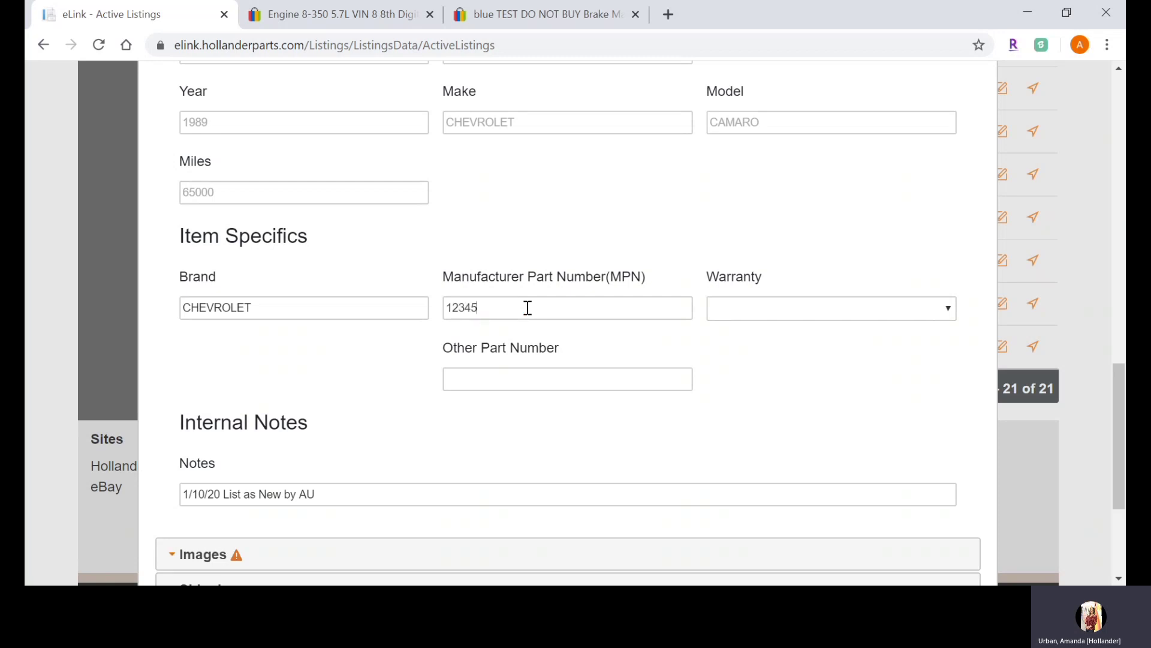
{"action": "scroll", "coordinate": [528, 307], "scroll_direction": "up", "scroll_amount": 12}
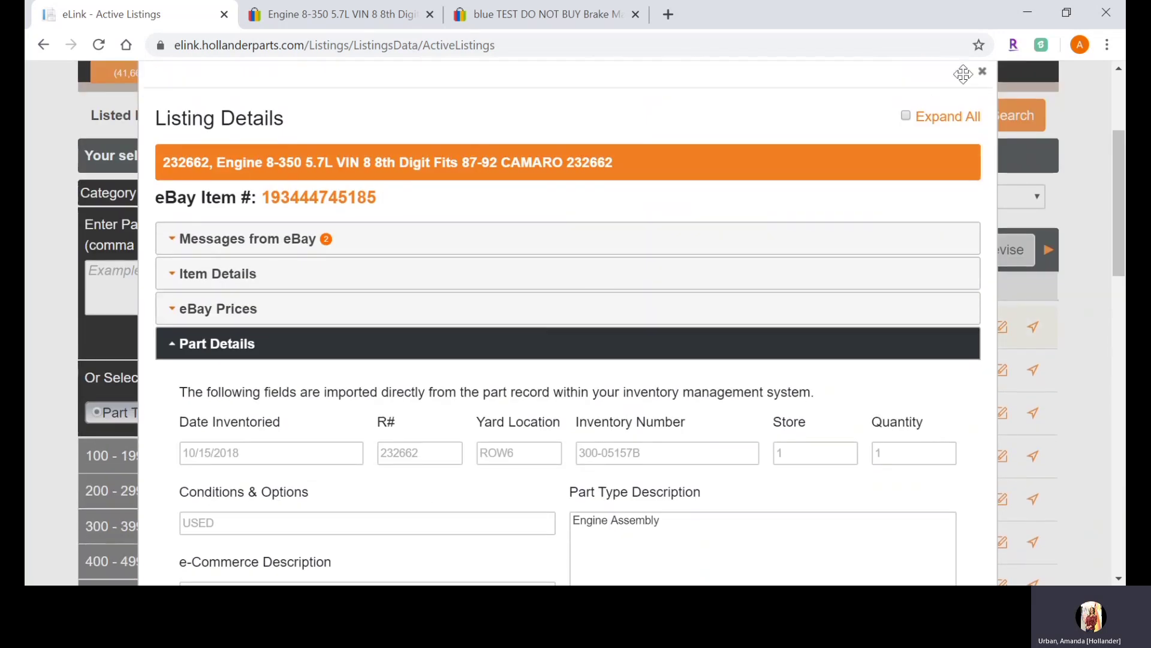
{"action": "scroll", "coordinate": [531, 312], "scroll_direction": "up", "scroll_amount": 2}
{"action": "left_click", "coordinate": [982, 151]}
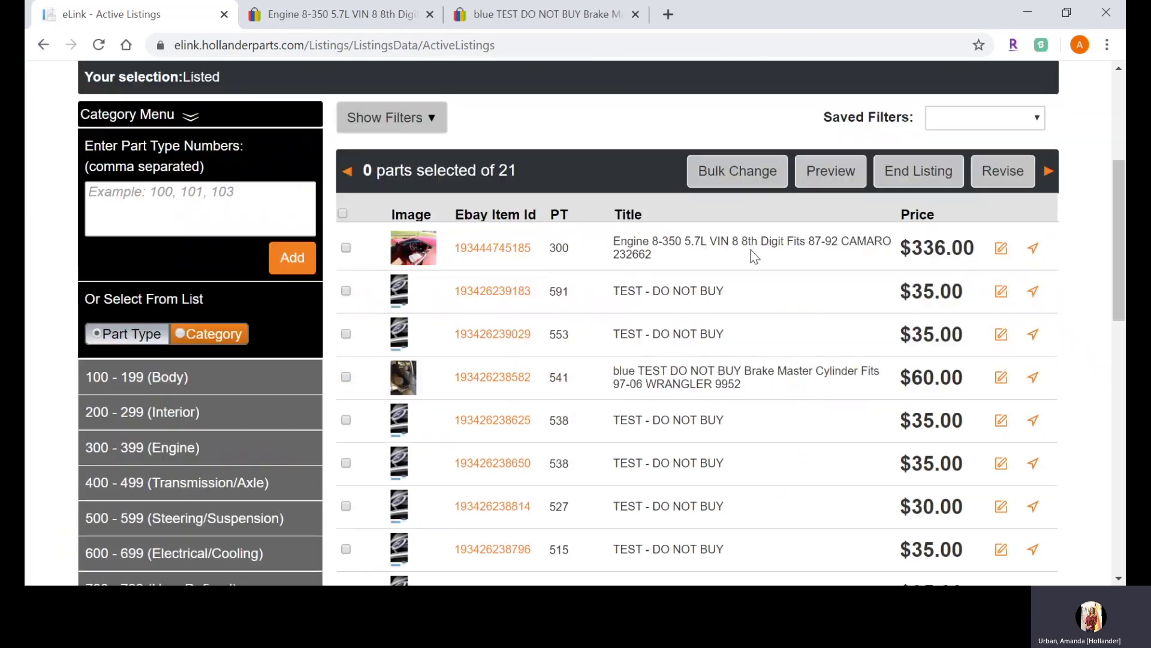
Reopen the Camaro engine listing's Part Details and check the Manufacturer Part Number under Item Specifics
{"action": "scroll", "coordinate": [749, 253], "scroll_direction": "down", "scroll_amount": 1}
{"action": "left_click", "coordinate": [594, 207]}
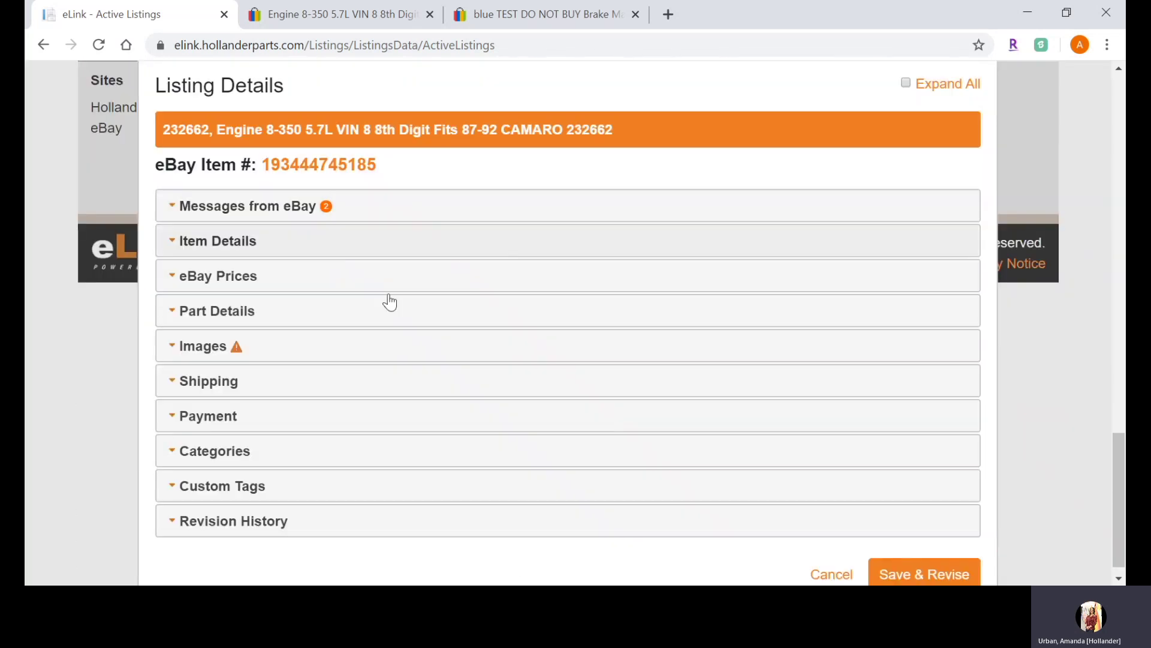
{"action": "left_click", "coordinate": [347, 311]}
{"action": "scroll", "coordinate": [346, 306], "scroll_direction": "down", "scroll_amount": 7}
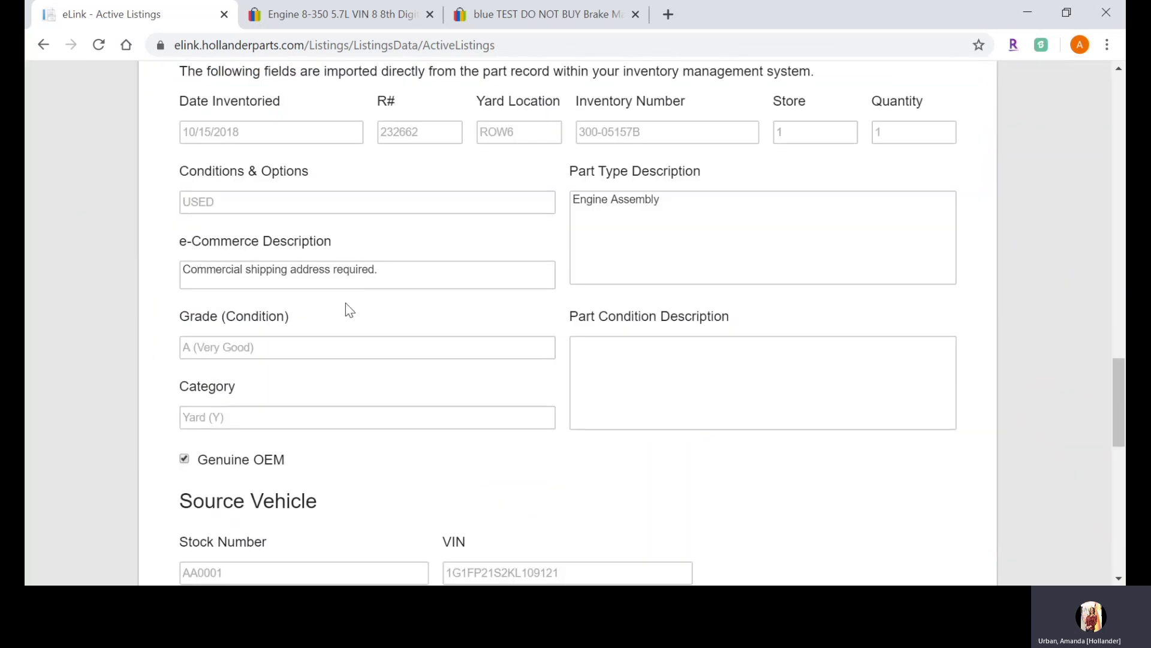
{"action": "scroll", "coordinate": [345, 303], "scroll_direction": "down", "scroll_amount": 6}
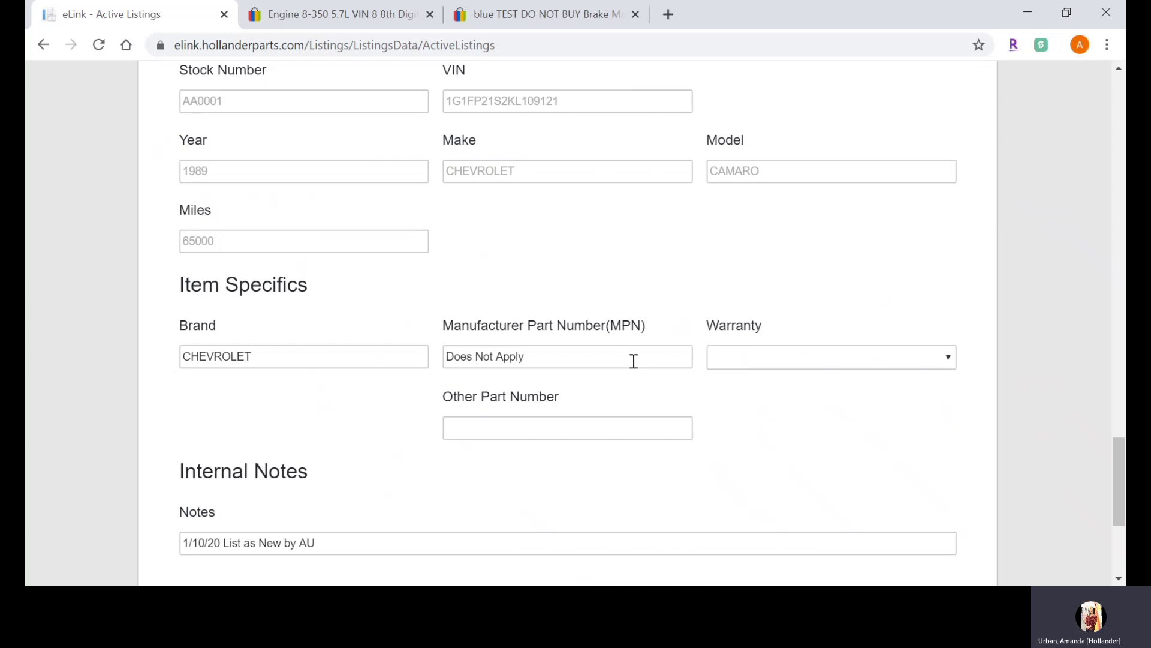
{"action": "left_click_drag", "start_coordinate": [619, 360], "coordinate": [440, 358]}
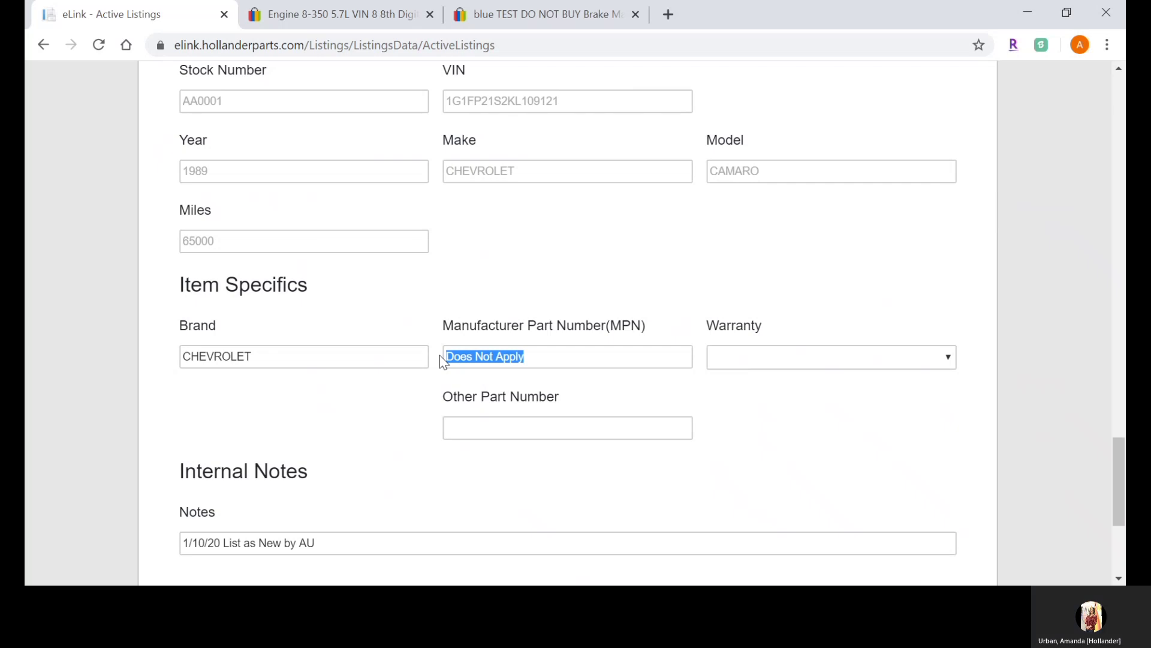
{"action": "left_click", "coordinate": [598, 291]}
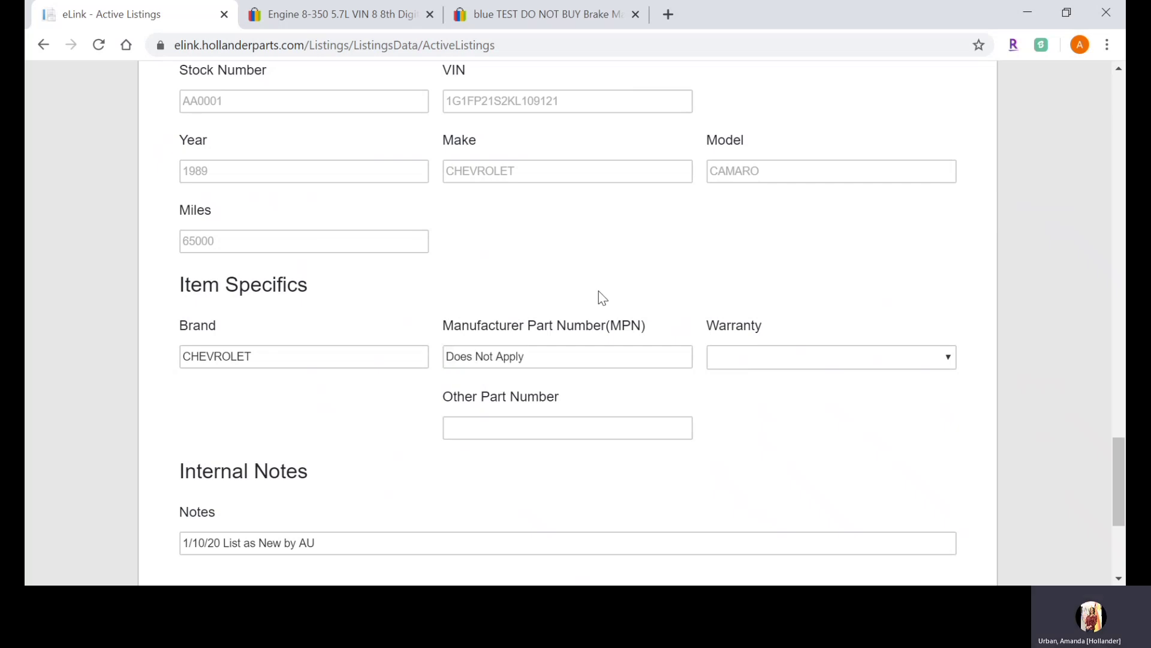
Open the Camaro engine's live eBay page from its item number and find the Item specifics section
{"action": "scroll", "coordinate": [694, 287], "scroll_direction": "up", "scroll_amount": 4}
{"action": "scroll", "coordinate": [692, 283], "scroll_direction": "up", "scroll_amount": 11}
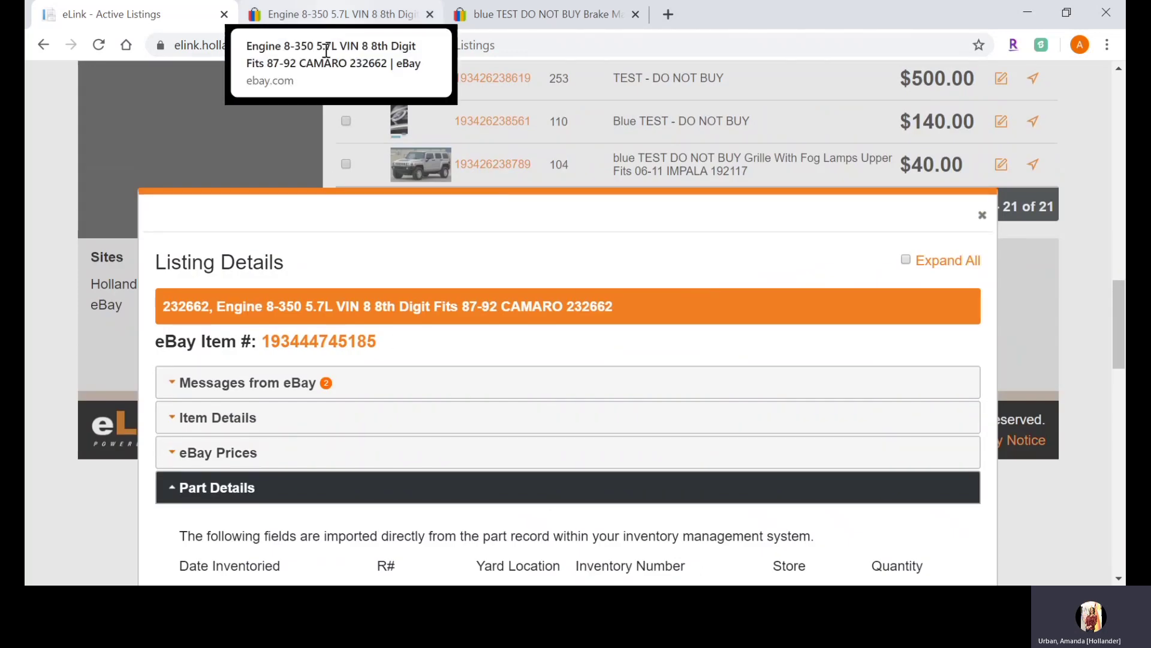
{"action": "left_click", "coordinate": [318, 341]}
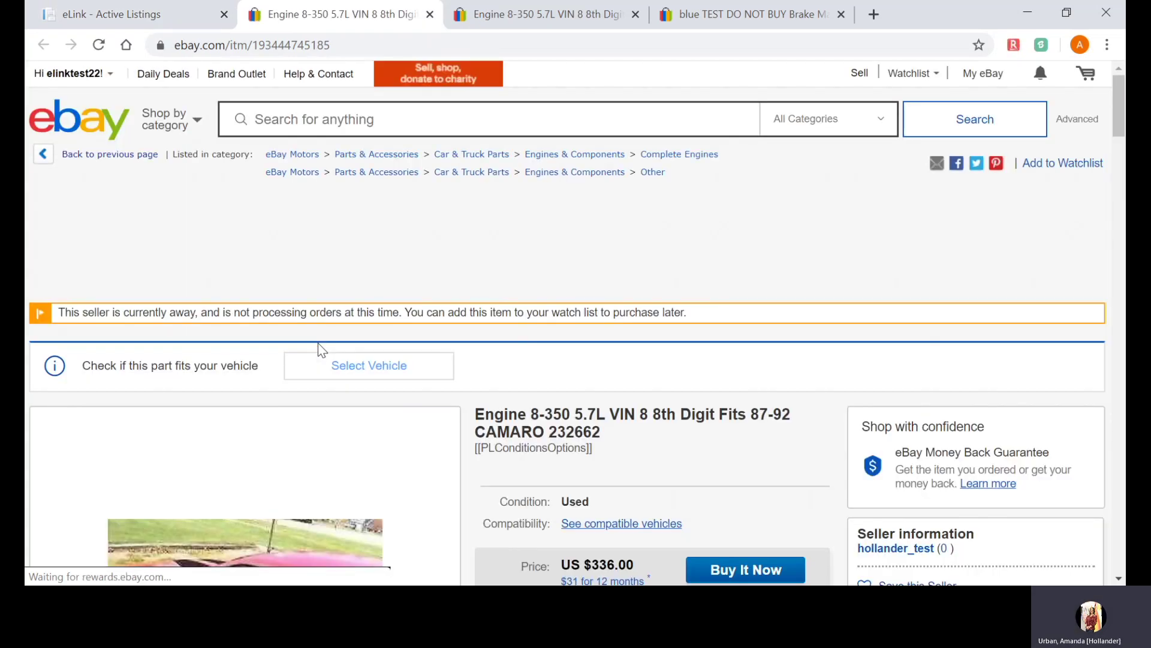
{"action": "scroll", "coordinate": [319, 343], "scroll_direction": "down", "scroll_amount": 3}
{"action": "scroll", "coordinate": [318, 344], "scroll_direction": "down", "scroll_amount": 20}
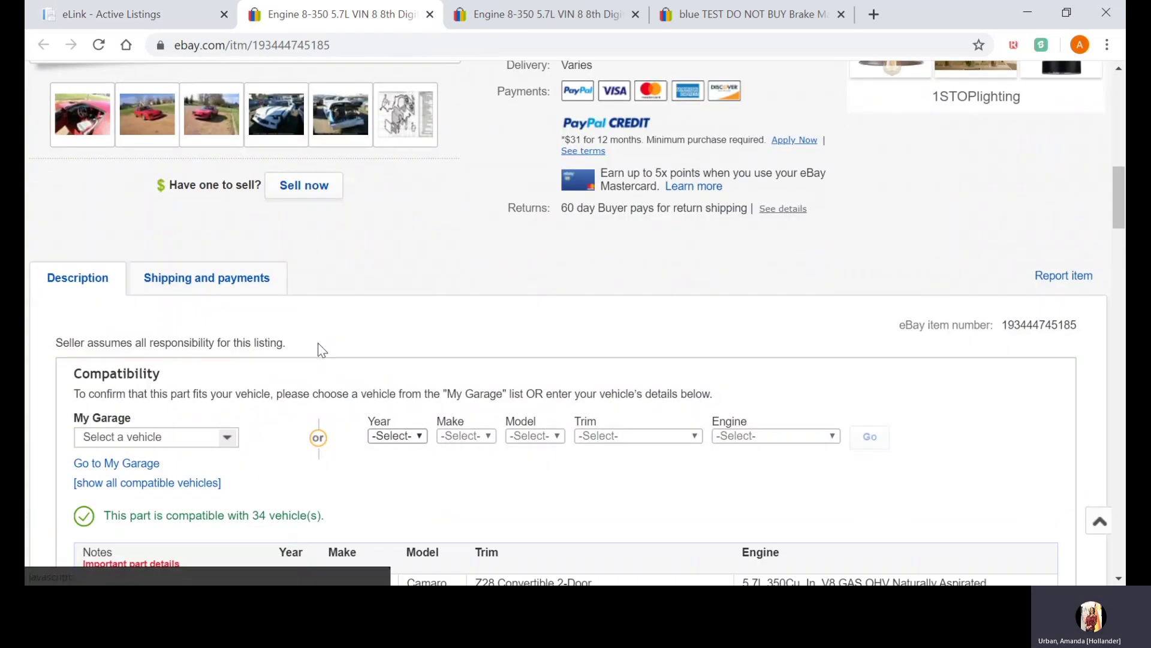
{"action": "scroll", "coordinate": [318, 343], "scroll_direction": "down", "scroll_amount": 5}
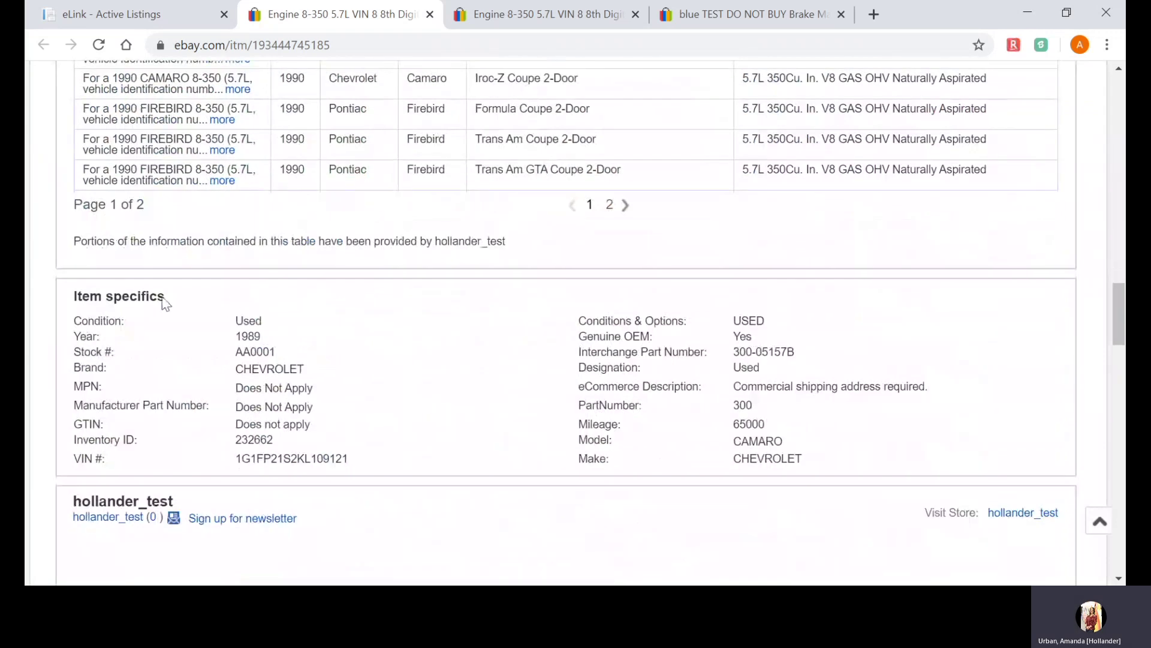
{"action": "left_click_drag", "start_coordinate": [74, 296], "coordinate": [169, 316]}
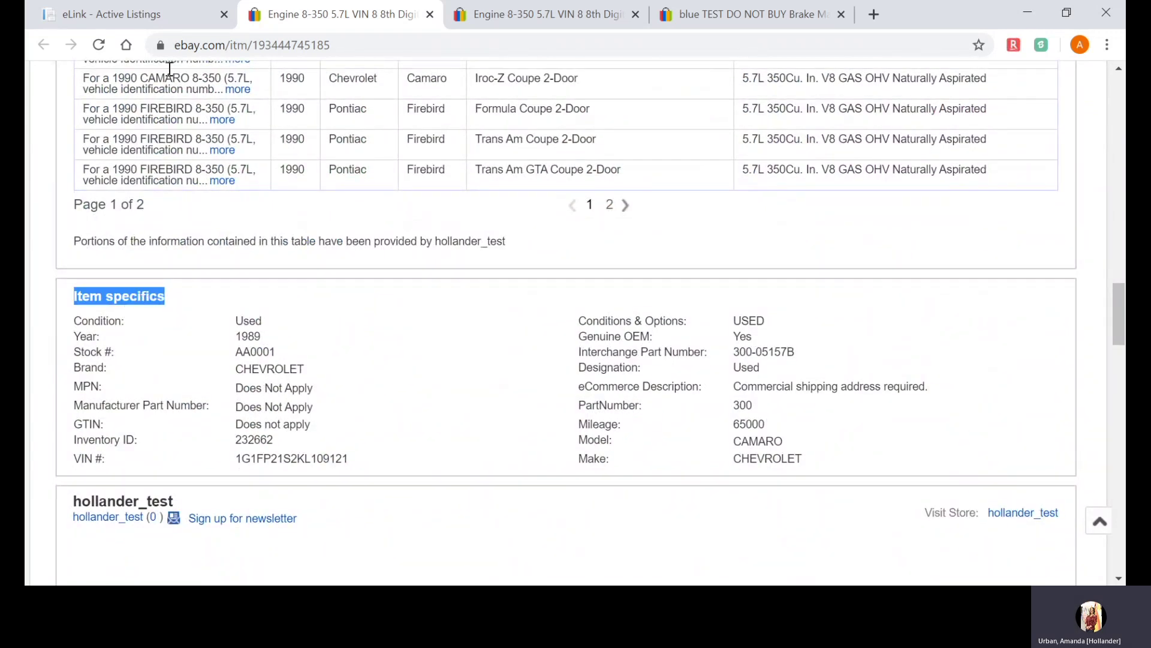
Switch back to eLink and review the Item Specifics fields in the Camaro engine's Part Details
{"action": "left_click", "coordinate": [160, 17]}
{"action": "scroll", "coordinate": [160, 362], "scroll_direction": "down", "scroll_amount": 5}
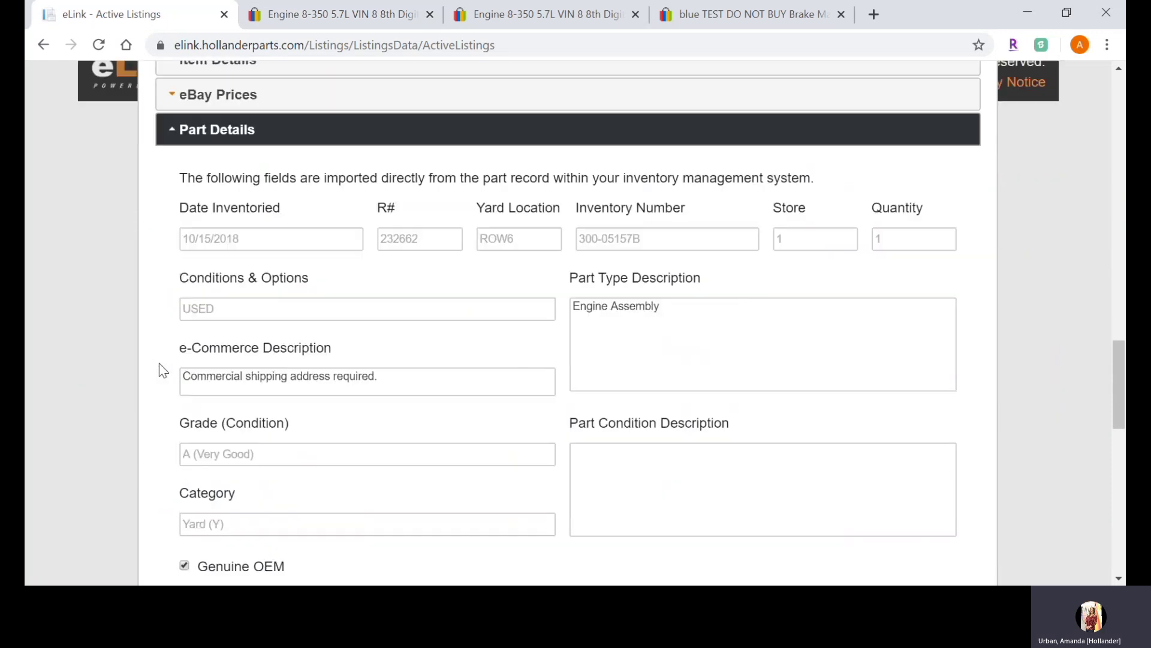
{"action": "scroll", "coordinate": [160, 362], "scroll_direction": "down", "scroll_amount": 10}
{"action": "left_click_drag", "start_coordinate": [186, 243], "coordinate": [309, 244]}
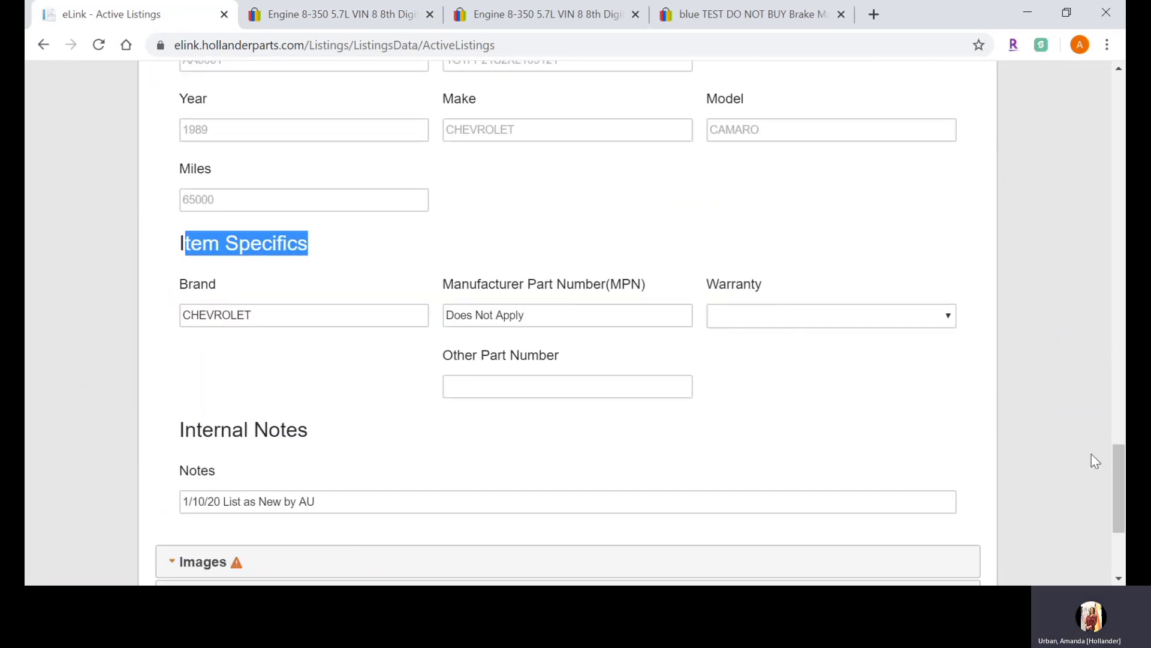
{"action": "left_click", "coordinate": [282, 138]}
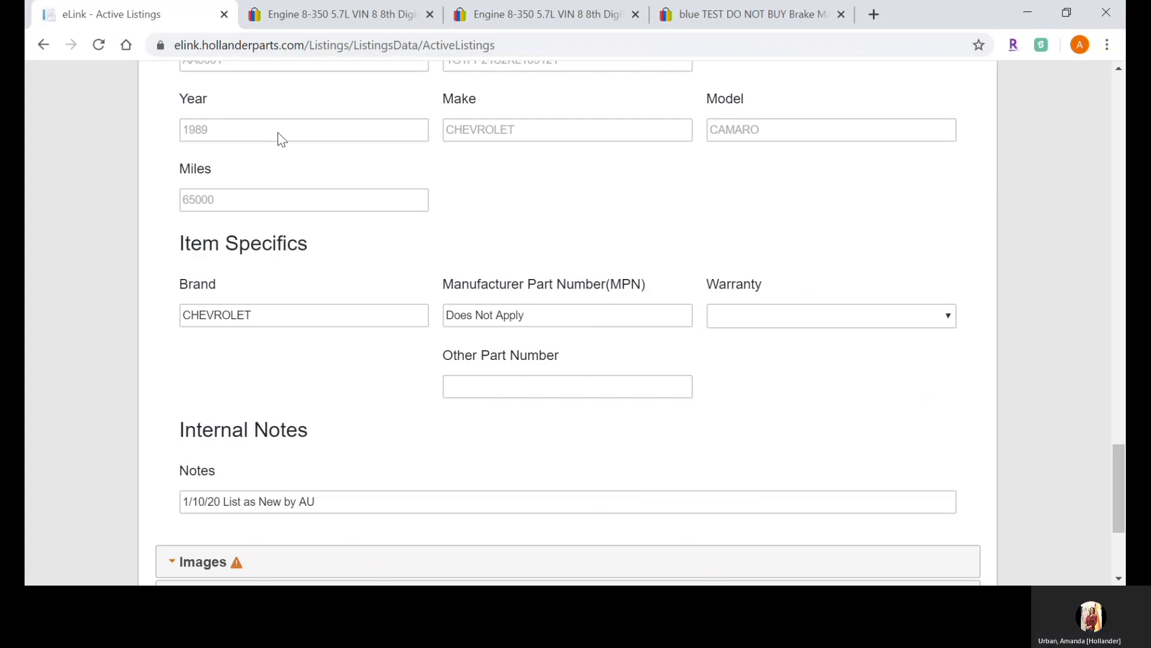
Switch to the eBay page and check the MPN and Manufacturer Part Number entries under Item specifics
{"action": "left_click", "coordinate": [289, 26]}
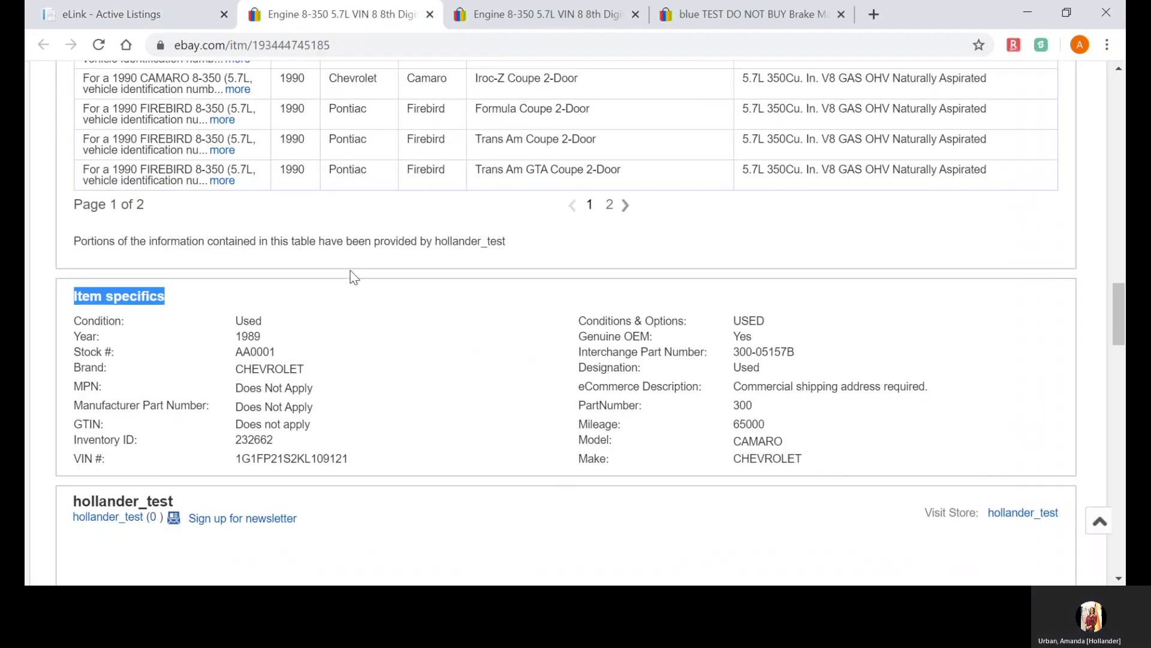
{"action": "triple_click", "coordinate": [90, 386]}
{"action": "left_click_drag", "start_coordinate": [154, 398], "coordinate": [318, 413]}
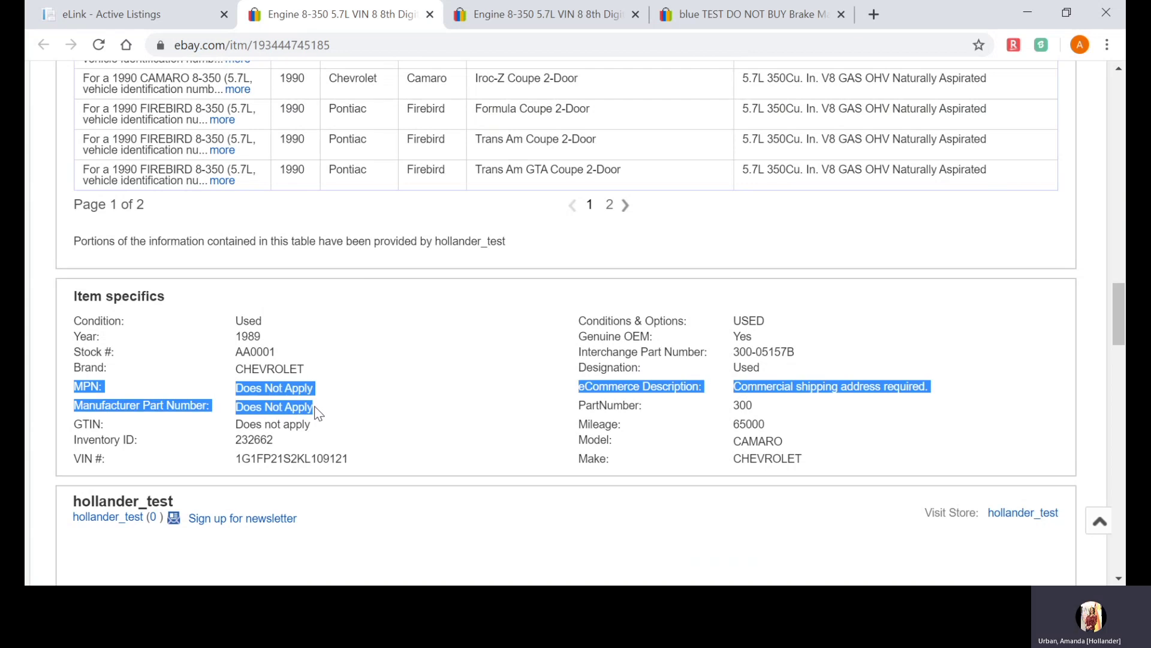
{"action": "left_click", "coordinate": [318, 413]}
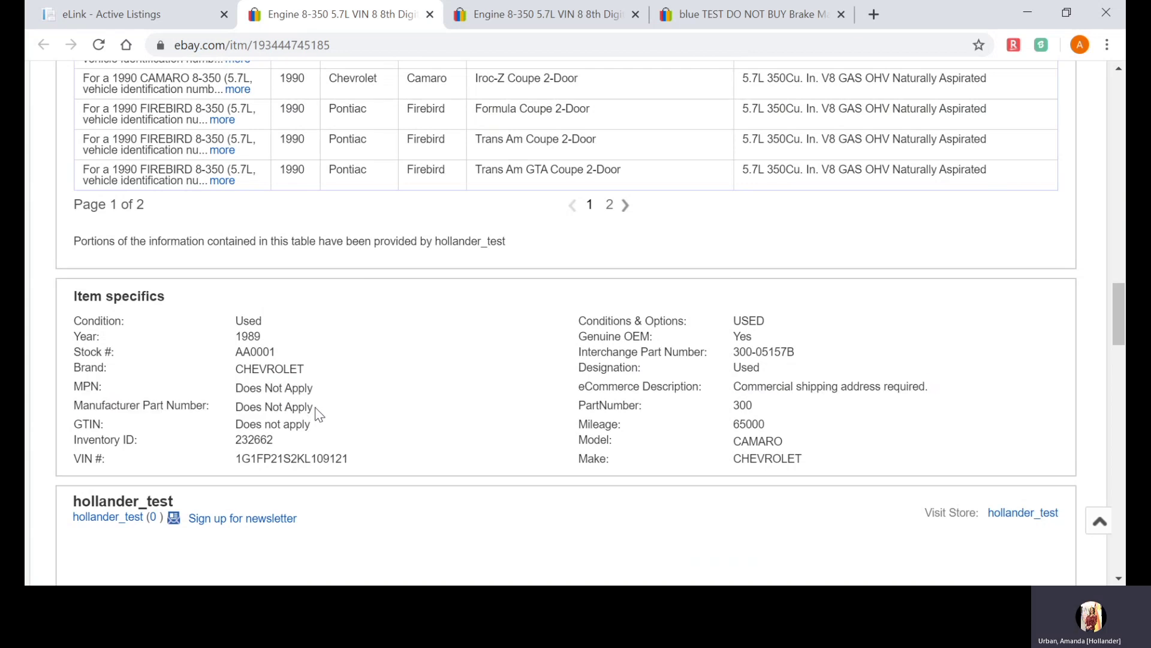
Switch back to eLink and close the Camaro engine's Listing Details
{"action": "left_click", "coordinate": [147, 15]}
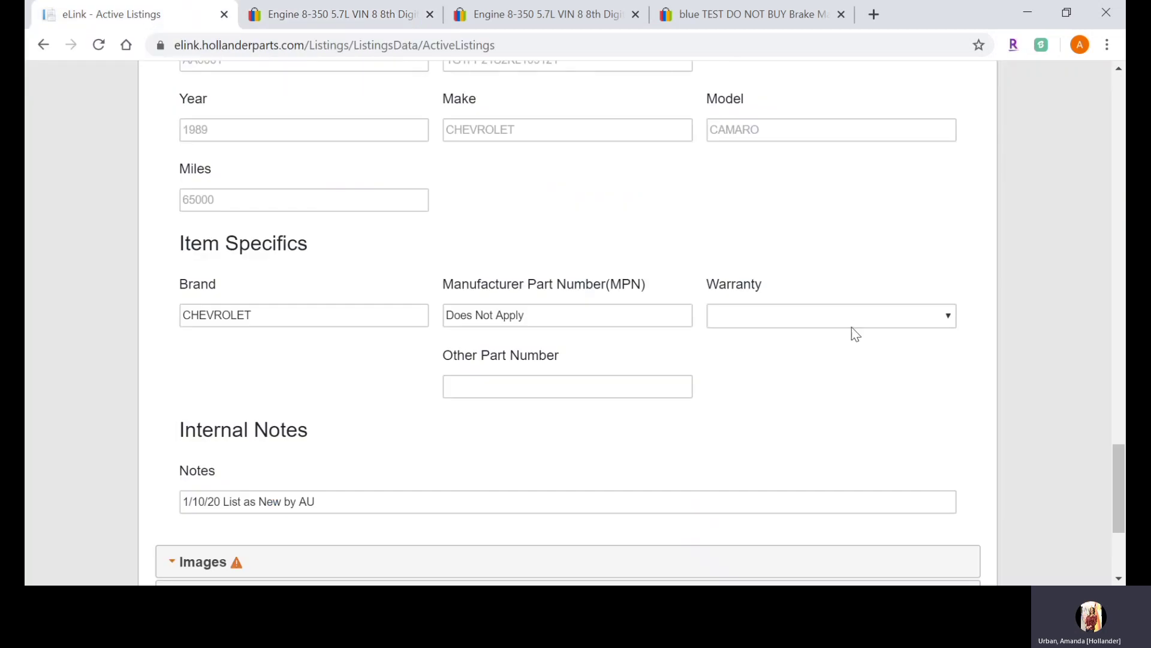
{"action": "scroll", "coordinate": [854, 329], "scroll_direction": "up", "scroll_amount": 10}
{"action": "scroll", "coordinate": [854, 329], "scroll_direction": "up", "scroll_amount": 6}
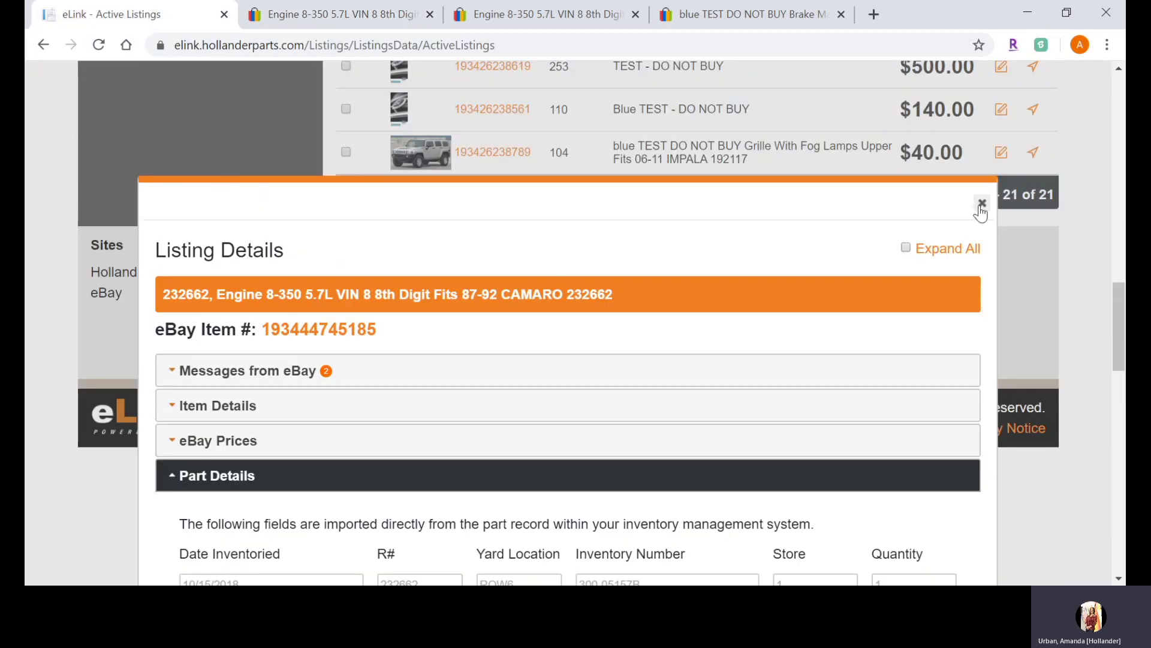
{"action": "left_click", "coordinate": [981, 205]}
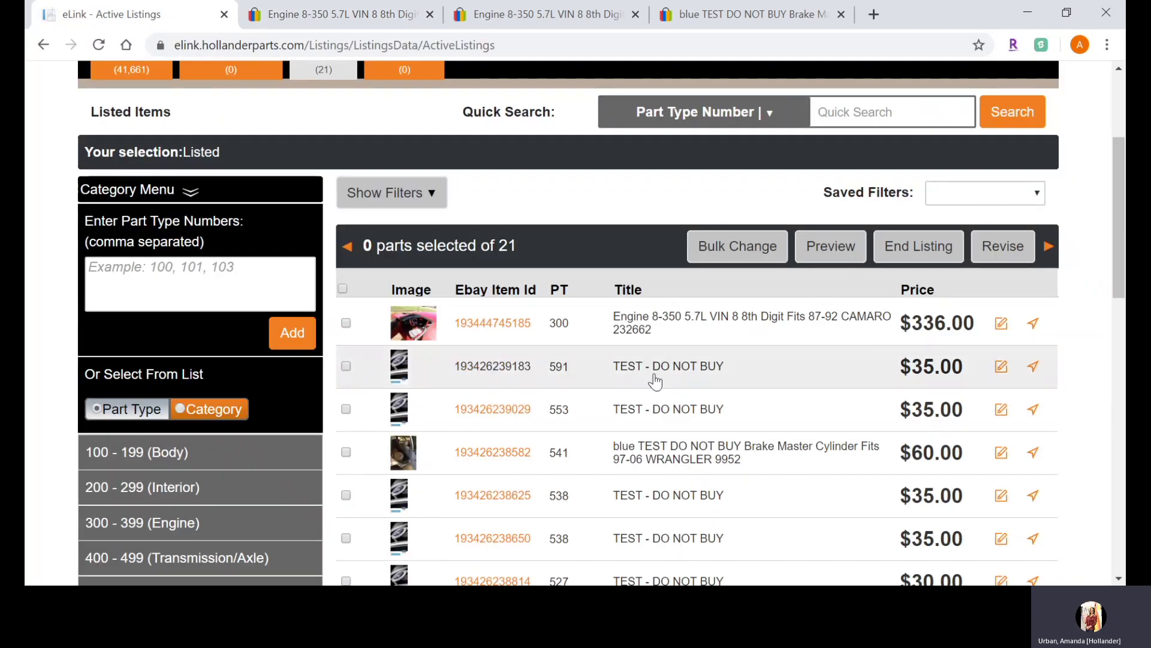
Open the Wrangler brake master cylinder listing's Part Details and check the Manufacturer Part Number under Item Specifics
{"action": "left_click", "coordinate": [597, 467]}
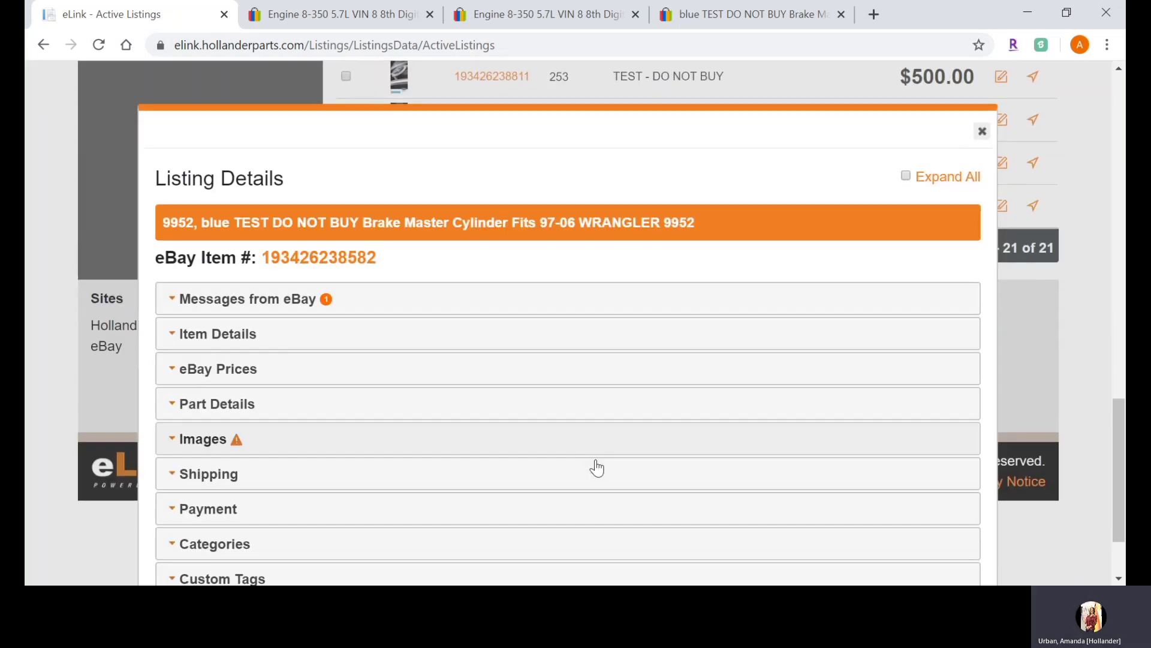
{"action": "scroll", "coordinate": [596, 465], "scroll_direction": "down", "scroll_amount": 2}
{"action": "left_click", "coordinate": [293, 313]}
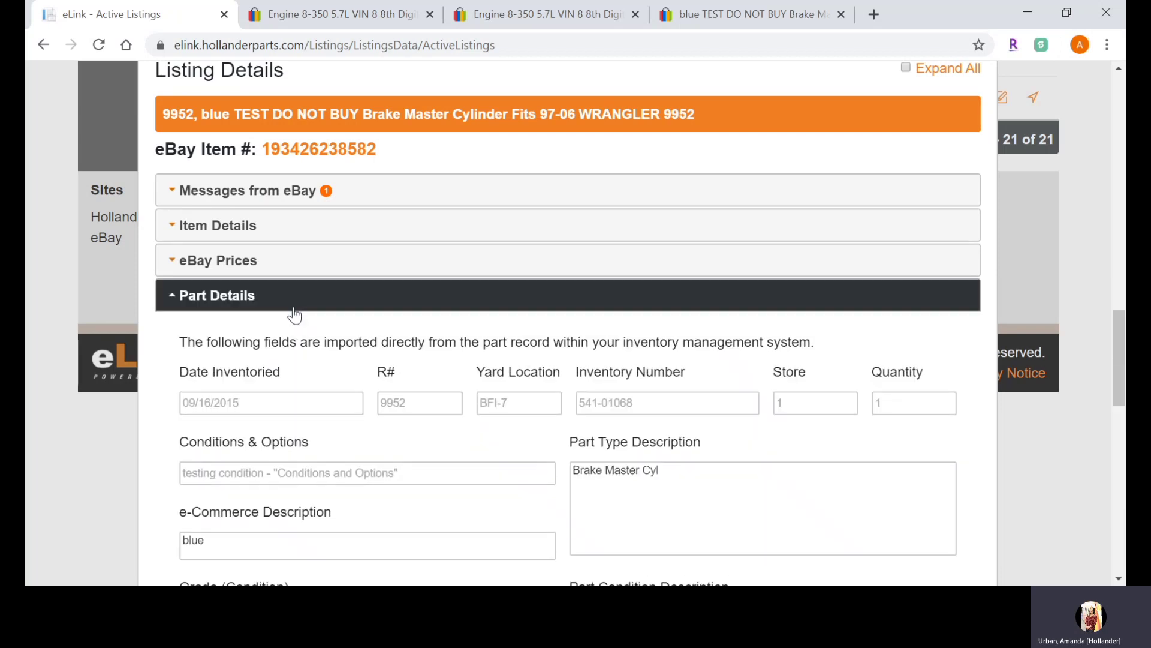
{"action": "scroll", "coordinate": [294, 312], "scroll_direction": "down", "scroll_amount": 14}
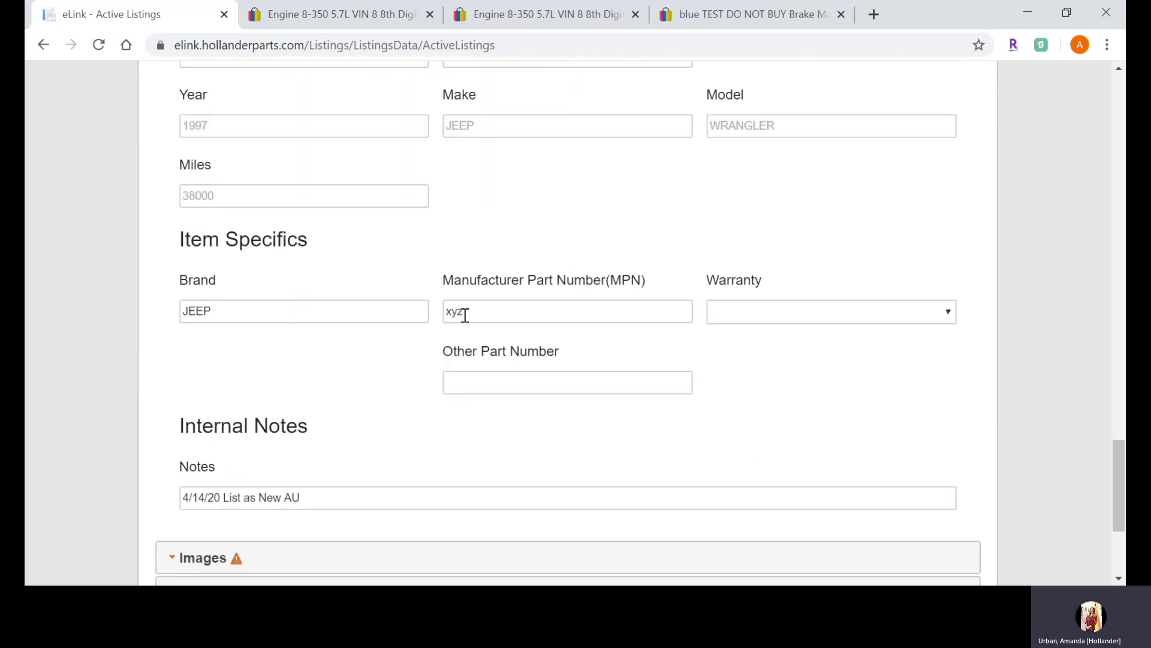
Open the brake master cylinder's live eBay page from its item number and check the MPN under Item specifics
{"action": "scroll", "coordinate": [465, 314], "scroll_direction": "up", "scroll_amount": 13}
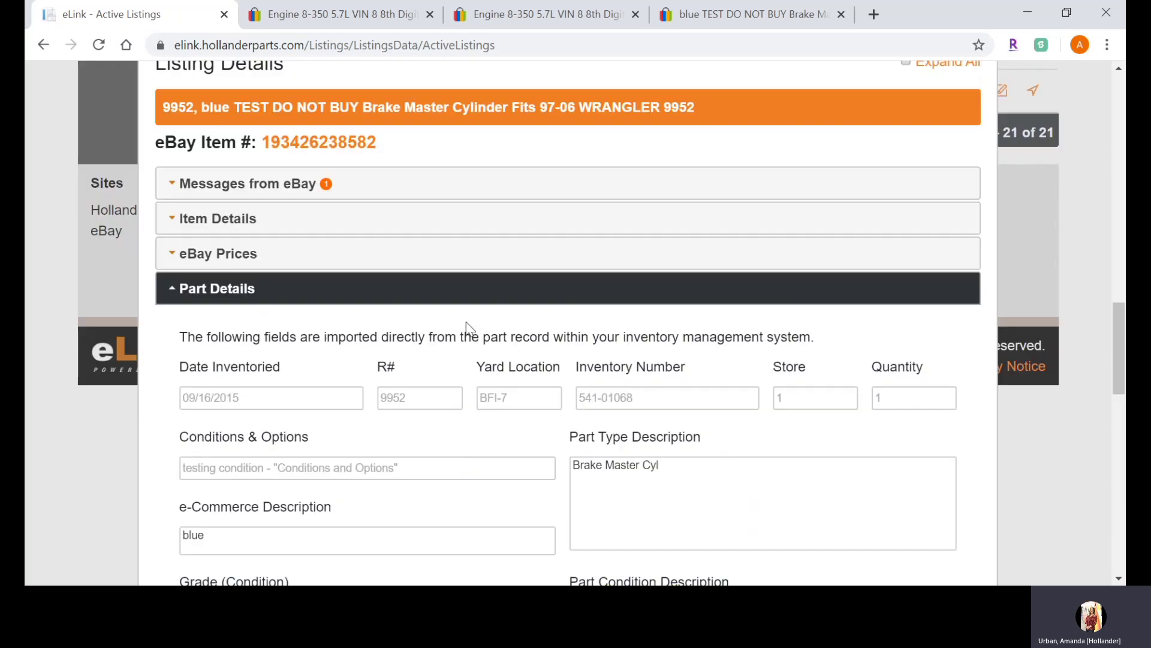
{"action": "left_click", "coordinate": [334, 141]}
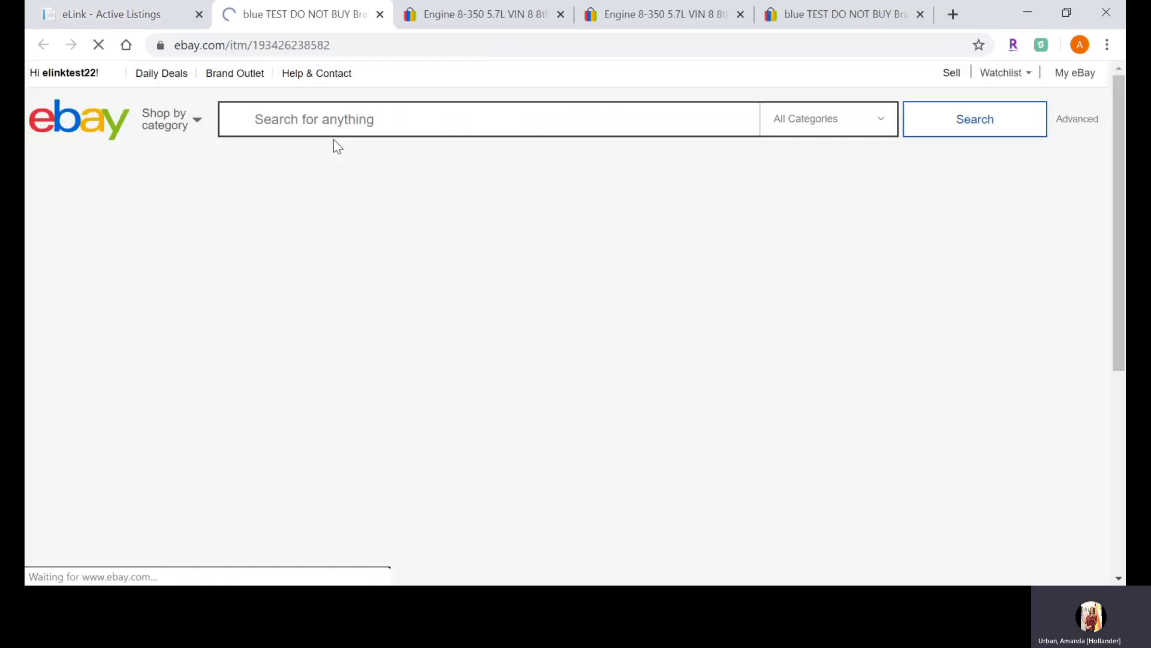
{"action": "scroll", "coordinate": [427, 347], "scroll_direction": "down", "scroll_amount": 15}
{"action": "scroll", "coordinate": [427, 346], "scroll_direction": "down", "scroll_amount": 13}
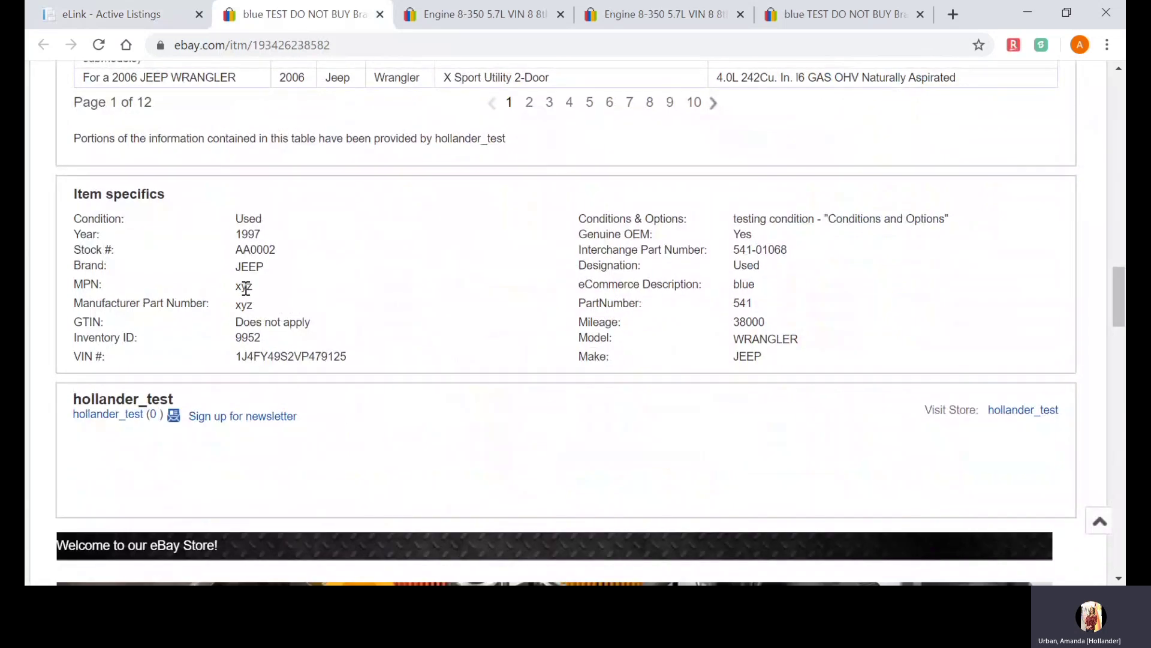
{"action": "left_click_drag", "start_coordinate": [234, 287], "coordinate": [262, 294]}
Switch to eLink, expand the brake master cylinder's Item Details and compare them with Conditions & Options in Part Details
{"action": "left_click", "coordinate": [157, 27]}
{"action": "scroll", "coordinate": [296, 356], "scroll_direction": "down", "scroll_amount": 1}
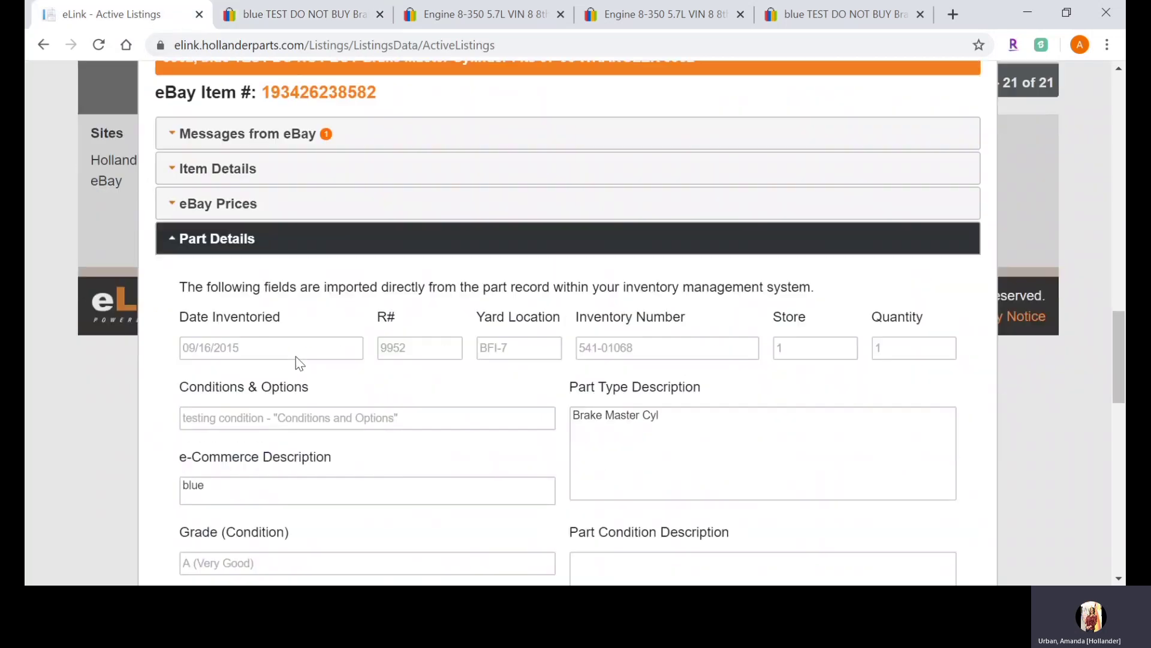
{"action": "left_click", "coordinate": [238, 163]}
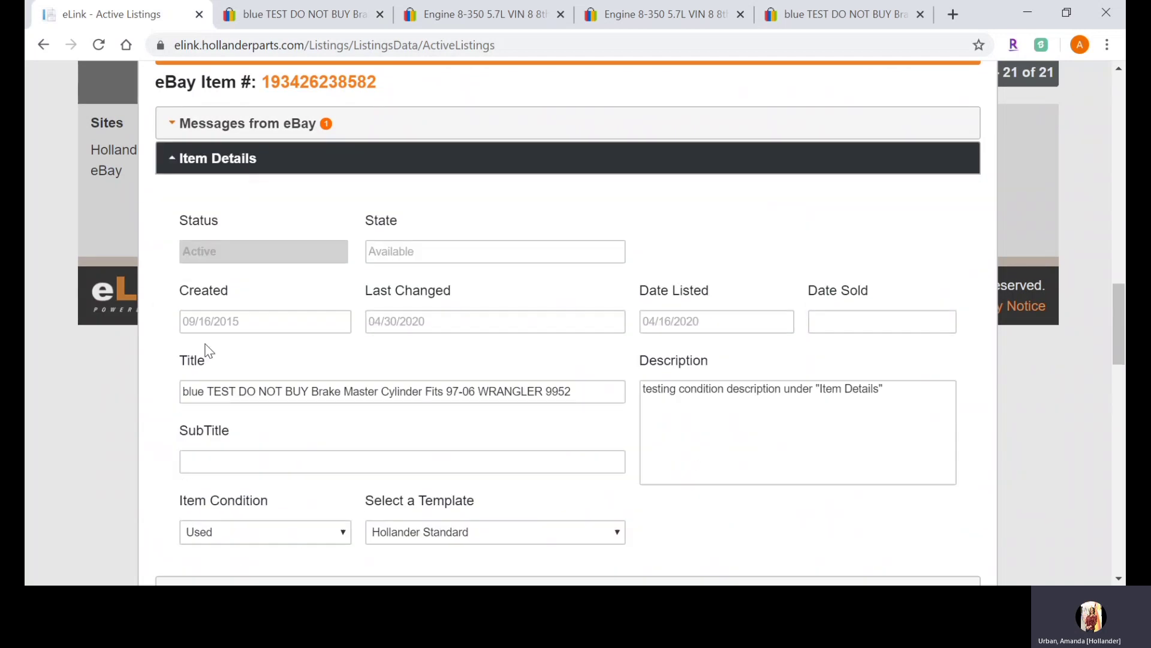
{"action": "scroll", "coordinate": [185, 430], "scroll_direction": "down", "scroll_amount": 9}
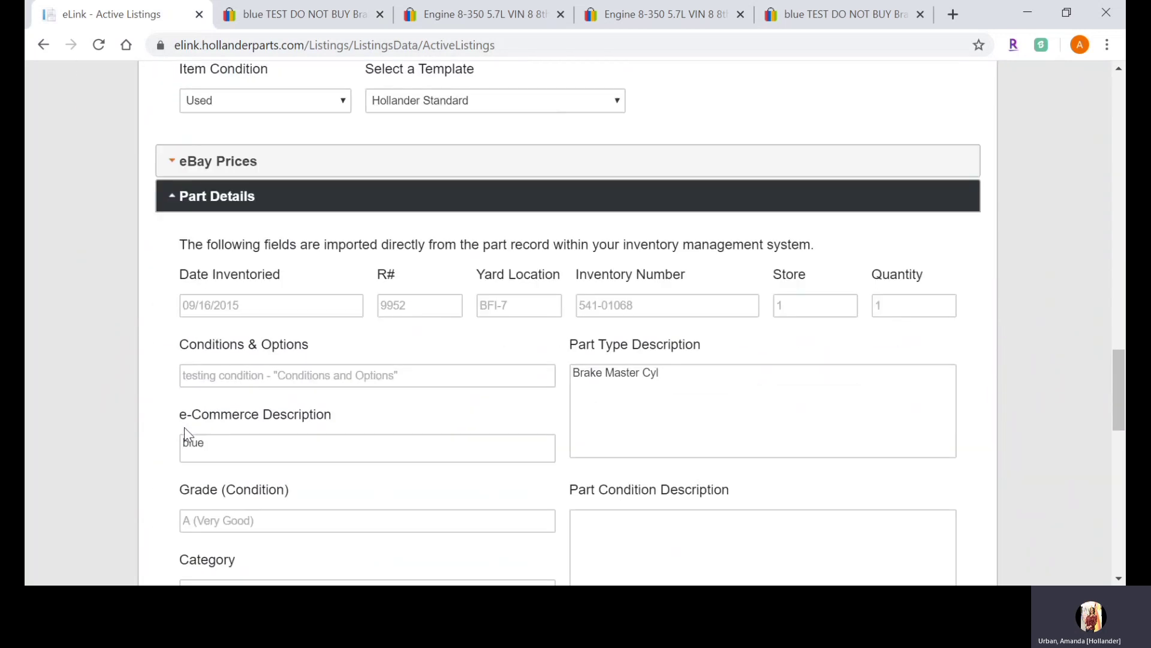
{"action": "left_click_drag", "start_coordinate": [192, 259], "coordinate": [408, 267]}
{"action": "left_click", "coordinate": [409, 269]}
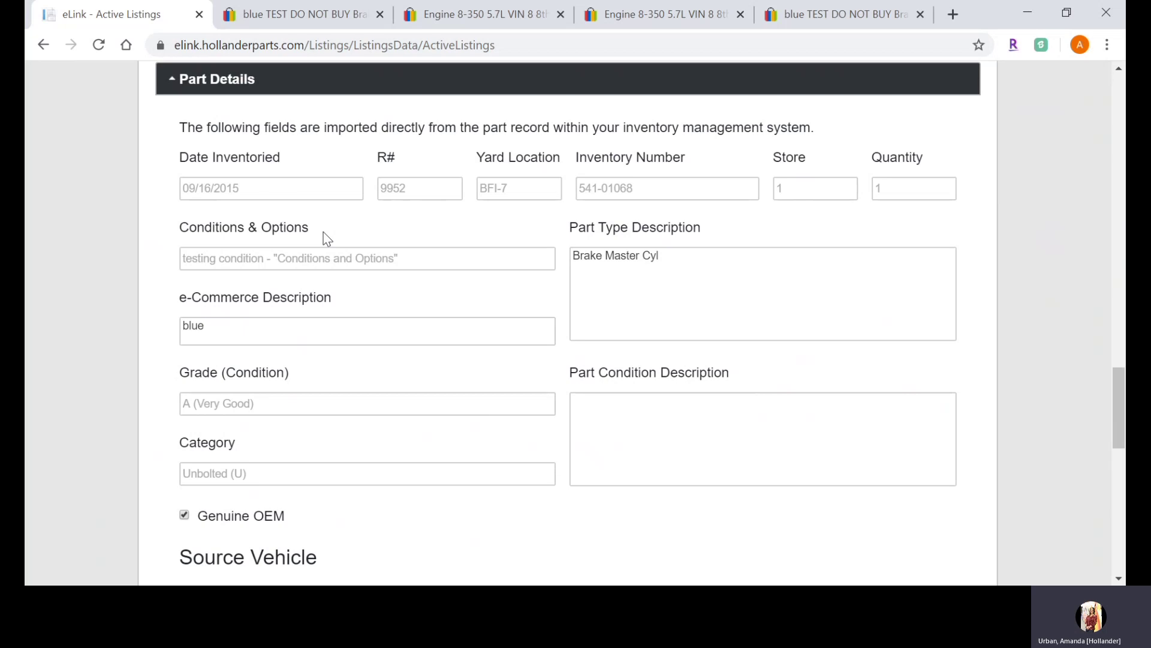
Switch to the Camaro engine's eBay page and highlight the MPN and Manufacturer Part Number entries under Item specifics
{"action": "left_click", "coordinate": [450, 17]}
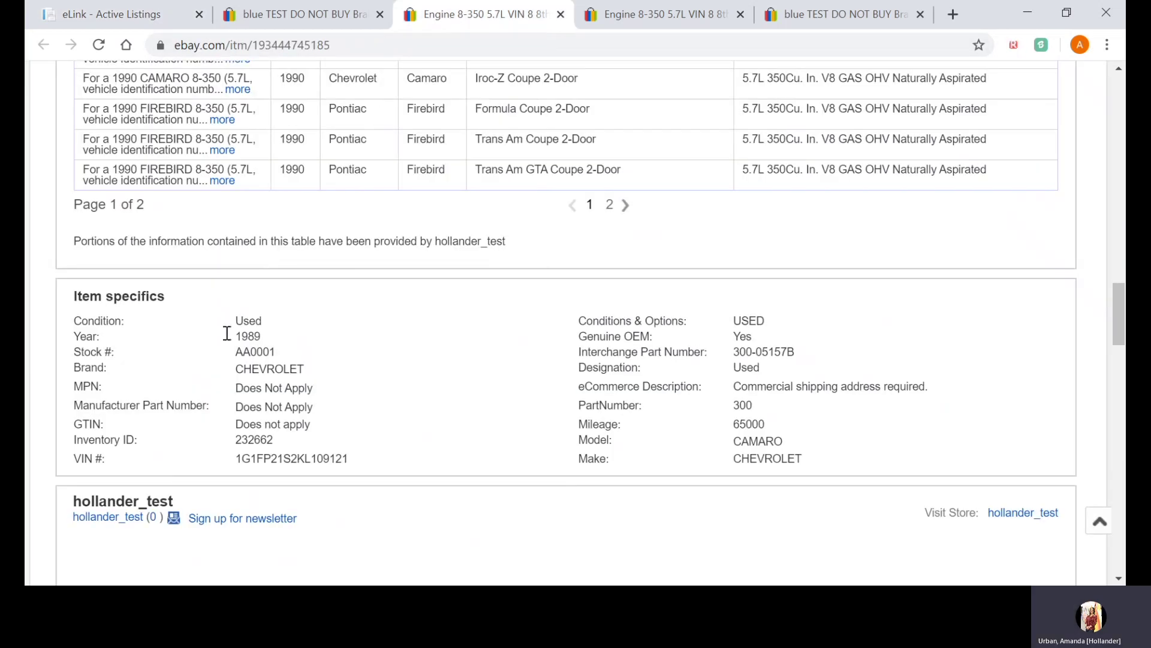
{"action": "left_click_drag", "start_coordinate": [73, 385], "coordinate": [319, 415]}
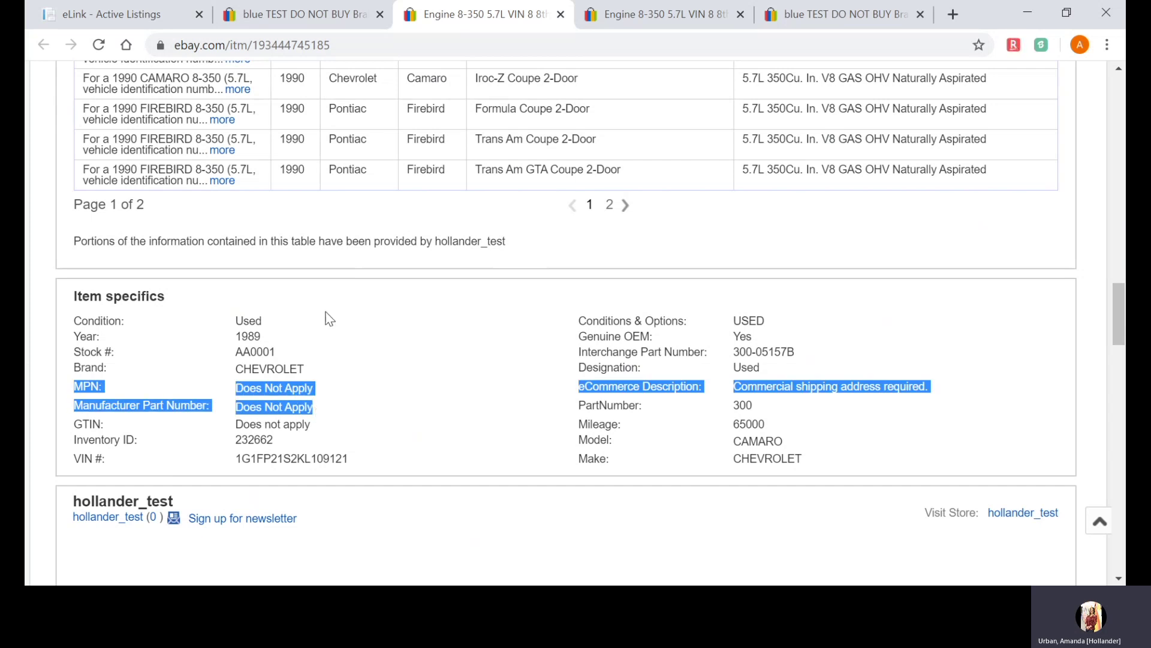
{"action": "left_click", "coordinate": [313, 24]}
Return to eLink and check the brake master cylinder's Manufacturer Part Number (MPN) field in Part Details
{"action": "left_click", "coordinate": [155, 8]}
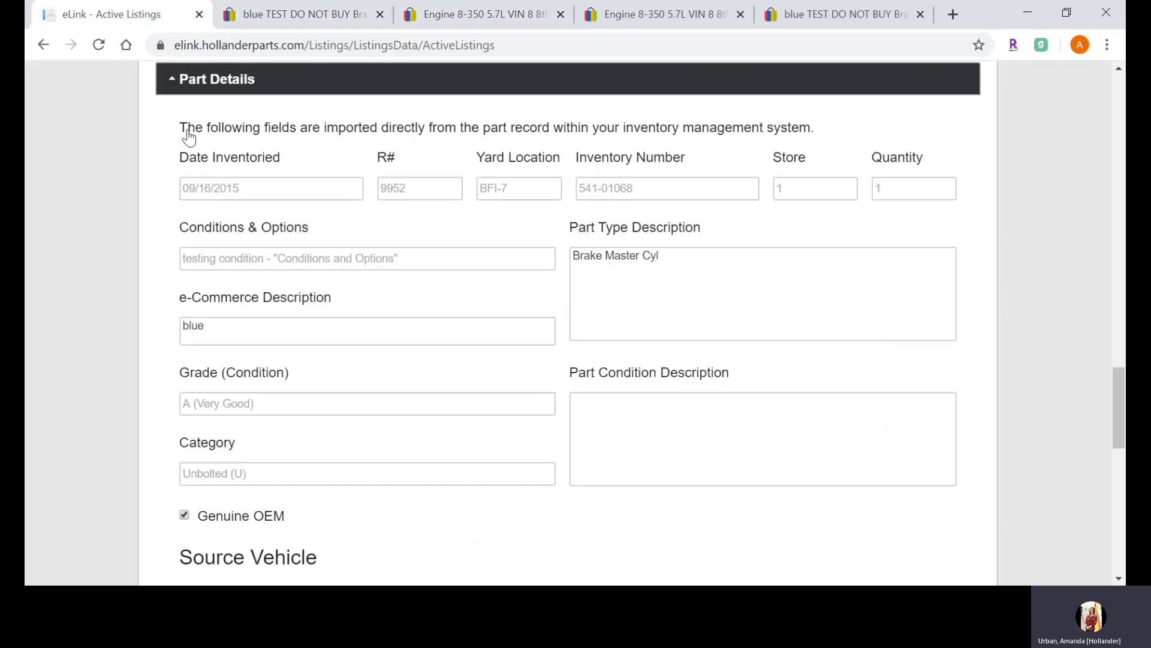
{"action": "scroll", "coordinate": [367, 432], "scroll_direction": "down", "scroll_amount": 2}
{"action": "scroll", "coordinate": [367, 431], "scroll_direction": "down", "scroll_amount": 5}
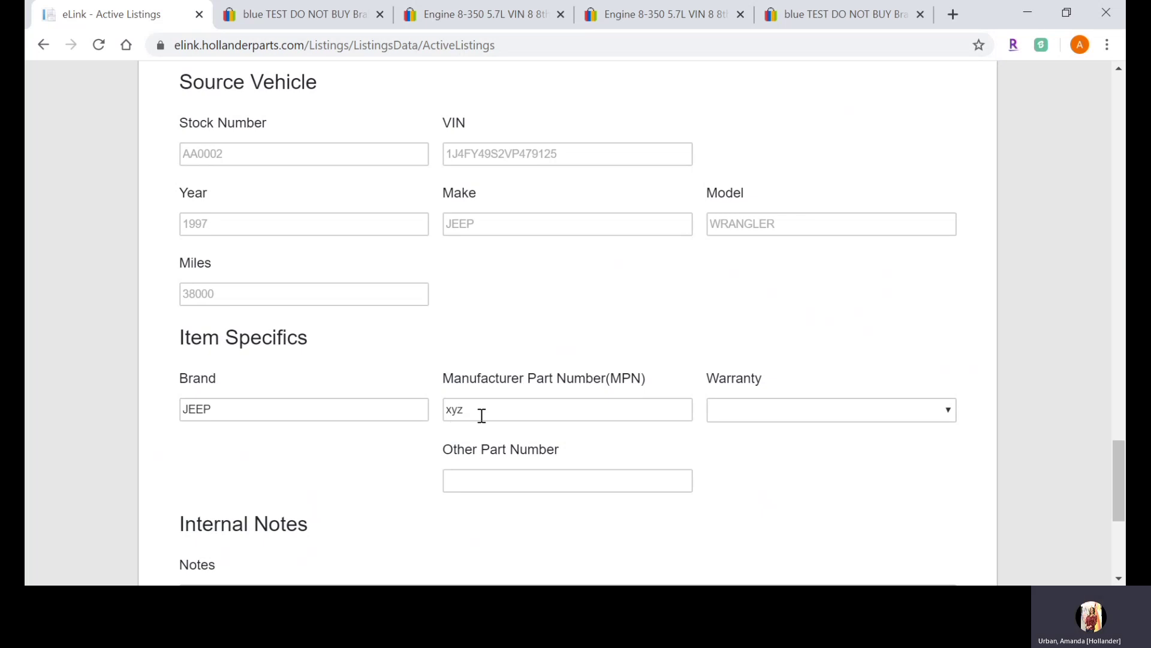
Review the brake master cylinder's Part Details and highlight the text in the Conditions & Options field
{"action": "scroll", "coordinate": [482, 416], "scroll_direction": "up", "scroll_amount": 12}
{"action": "scroll", "coordinate": [482, 420], "scroll_direction": "down", "scroll_amount": 4}
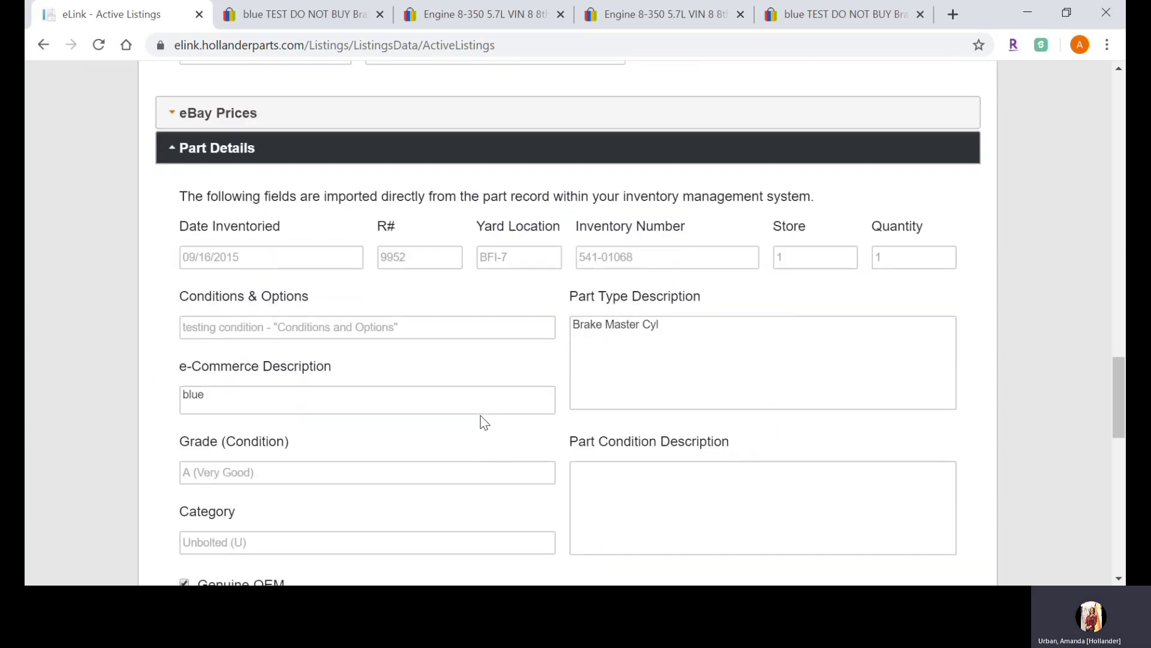
{"action": "left_click_drag", "start_coordinate": [183, 329], "coordinate": [415, 335]}
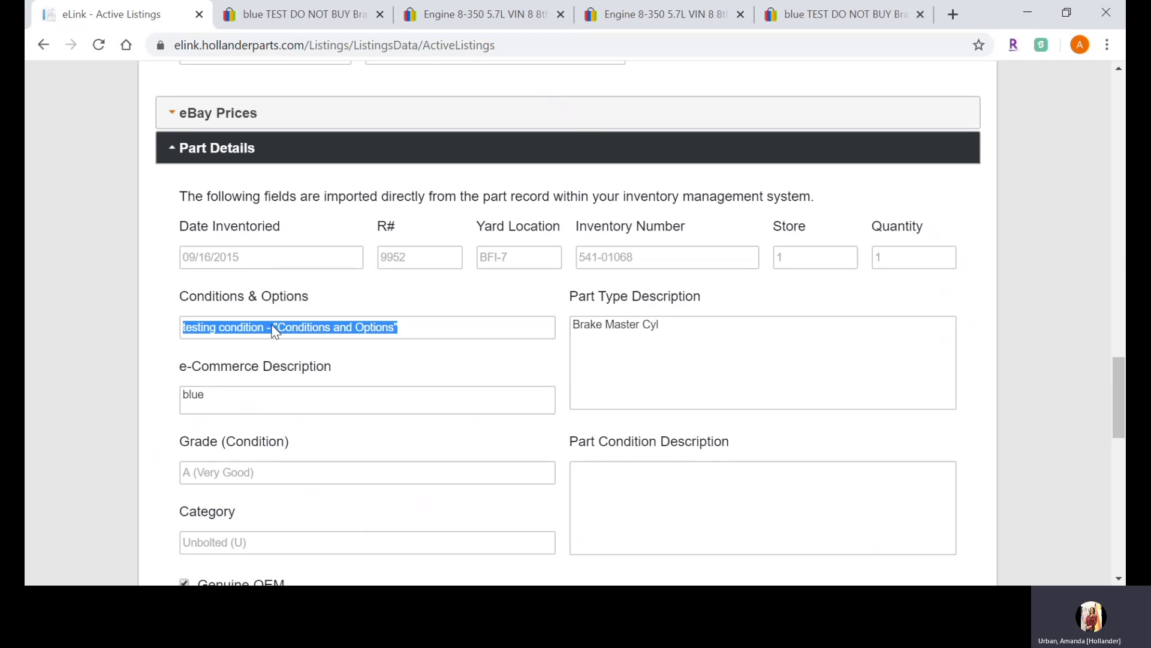
{"action": "scroll", "coordinate": [274, 331], "scroll_direction": "down", "scroll_amount": 1}
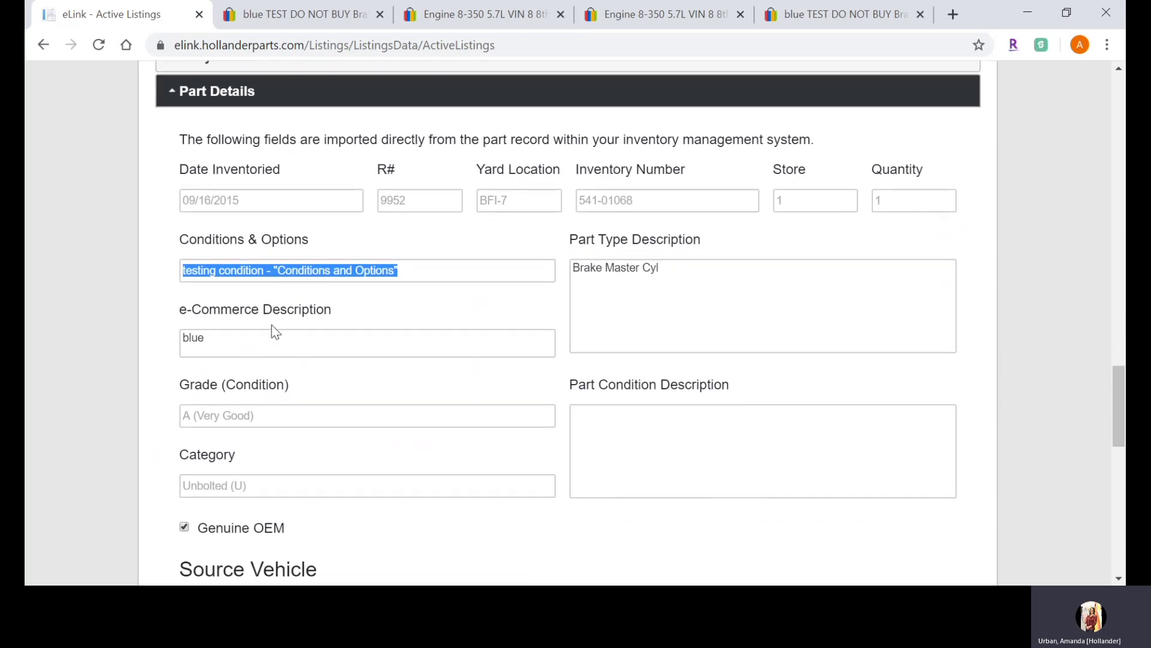
{"action": "scroll", "coordinate": [274, 331], "scroll_direction": "up", "scroll_amount": 5}
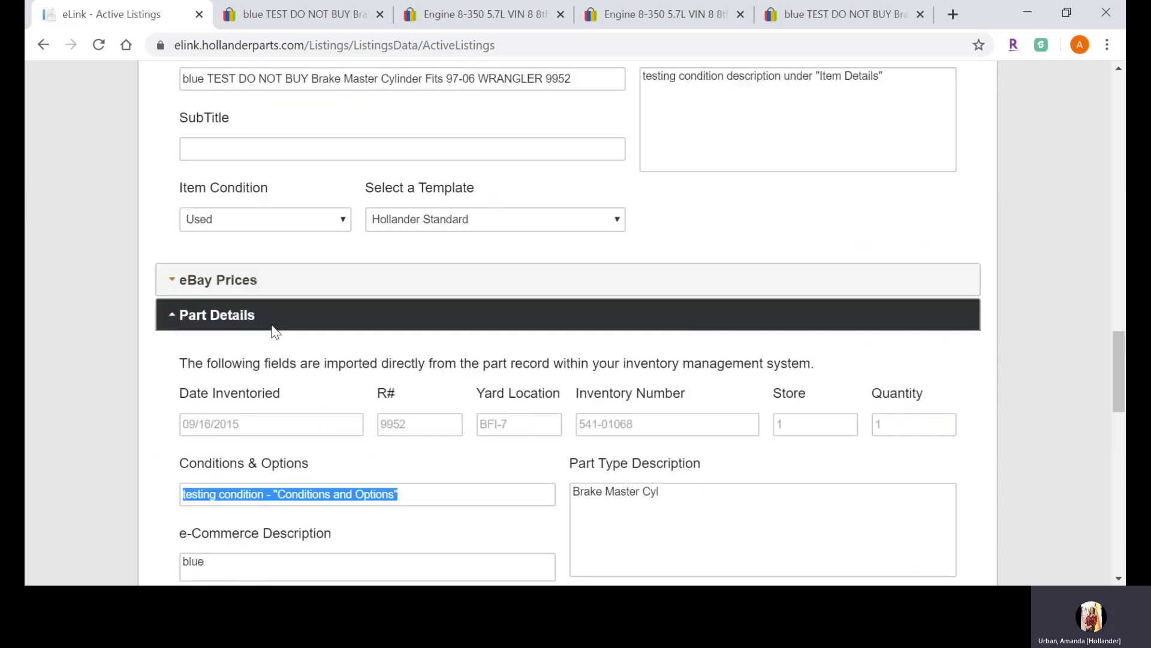
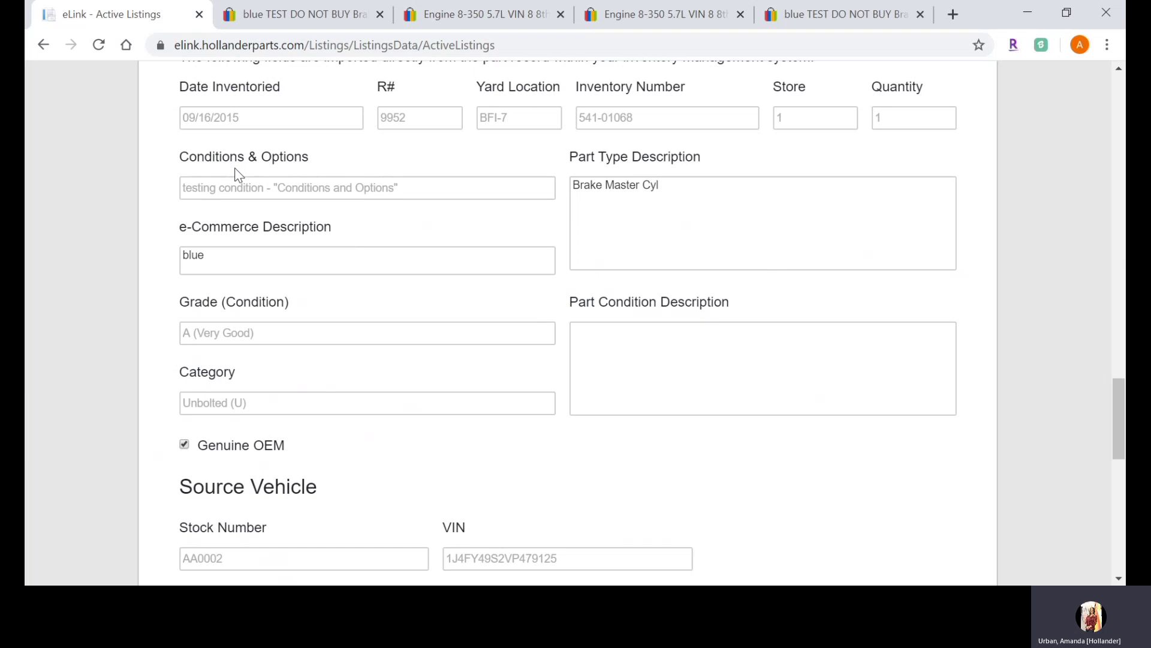
Review the brake master cylinder's Item Details and Part Details, and highlight the Other Part Number label under Item Specifics
{"action": "scroll", "coordinate": [238, 174], "scroll_direction": "up", "scroll_amount": 9}
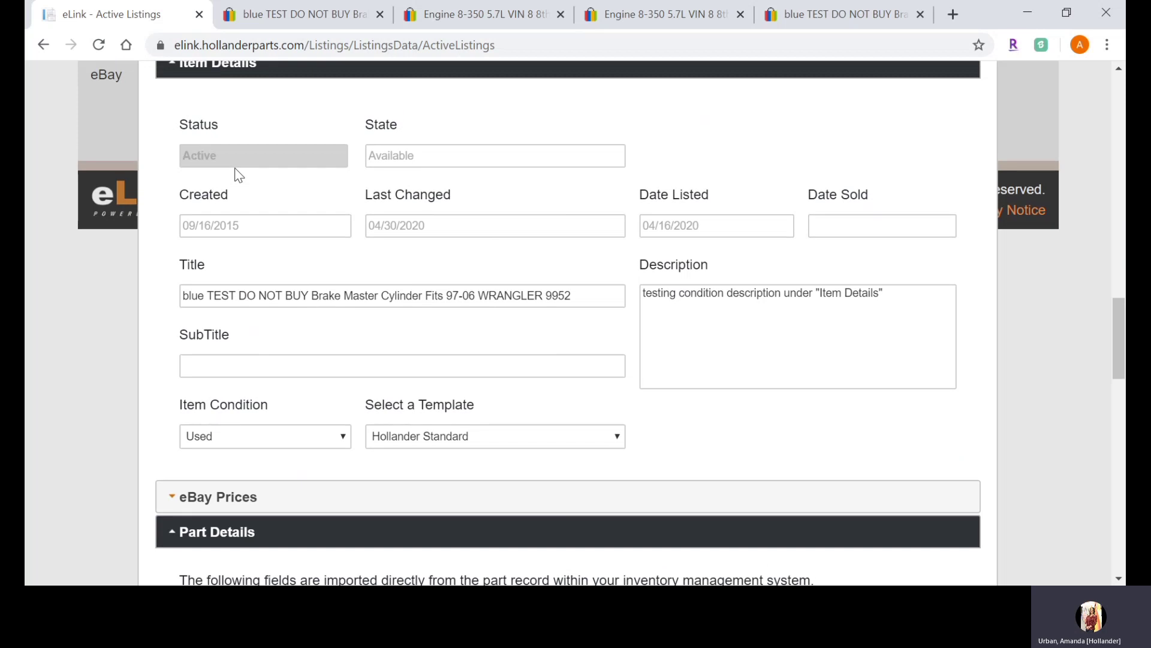
{"action": "scroll", "coordinate": [238, 174], "scroll_direction": "down", "scroll_amount": 10}
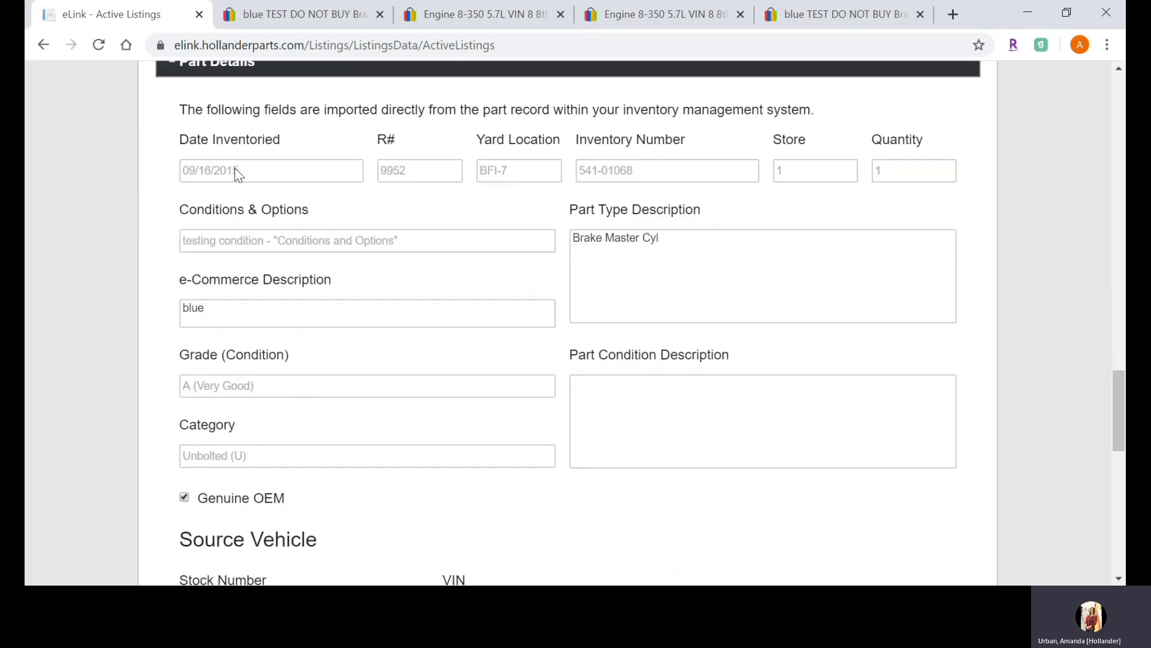
{"action": "scroll", "coordinate": [238, 174], "scroll_direction": "down", "scroll_amount": 3}
{"action": "scroll", "coordinate": [238, 174], "scroll_direction": "down", "scroll_amount": 4}
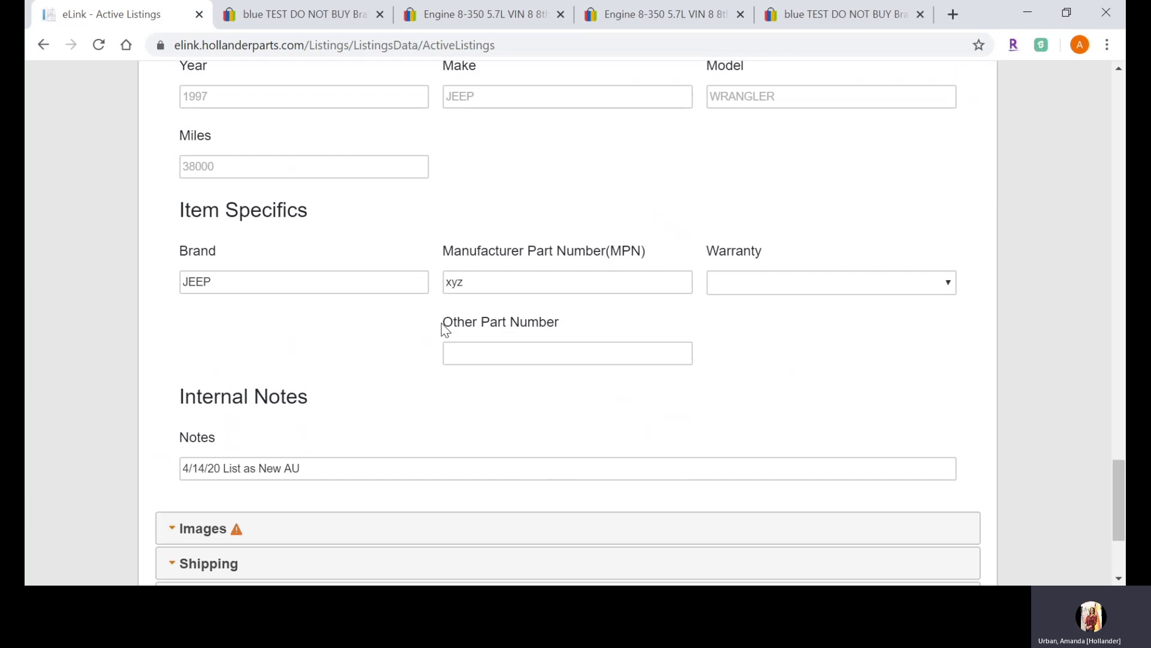
{"action": "mouse_move", "coordinate": [445, 328]}
{"action": "left_mouse_down"}
{"action": "mouse_move", "coordinate": [542, 334]}
{"action": "mouse_move", "coordinate": [444, 327]}
{"action": "left_mouse_up"}
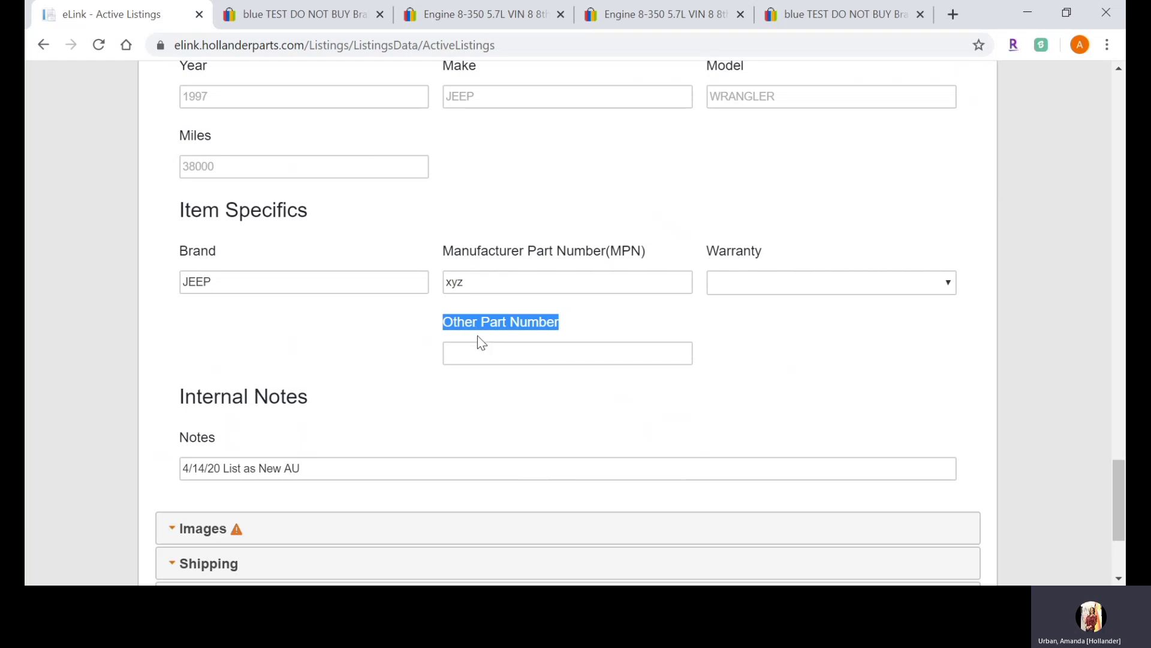
Close the brake master cylinder's Listing Details and return to the listed items
{"action": "scroll", "coordinate": [480, 339], "scroll_direction": "up", "scroll_amount": 10}
{"action": "scroll", "coordinate": [478, 336], "scroll_direction": "up", "scroll_amount": 12}
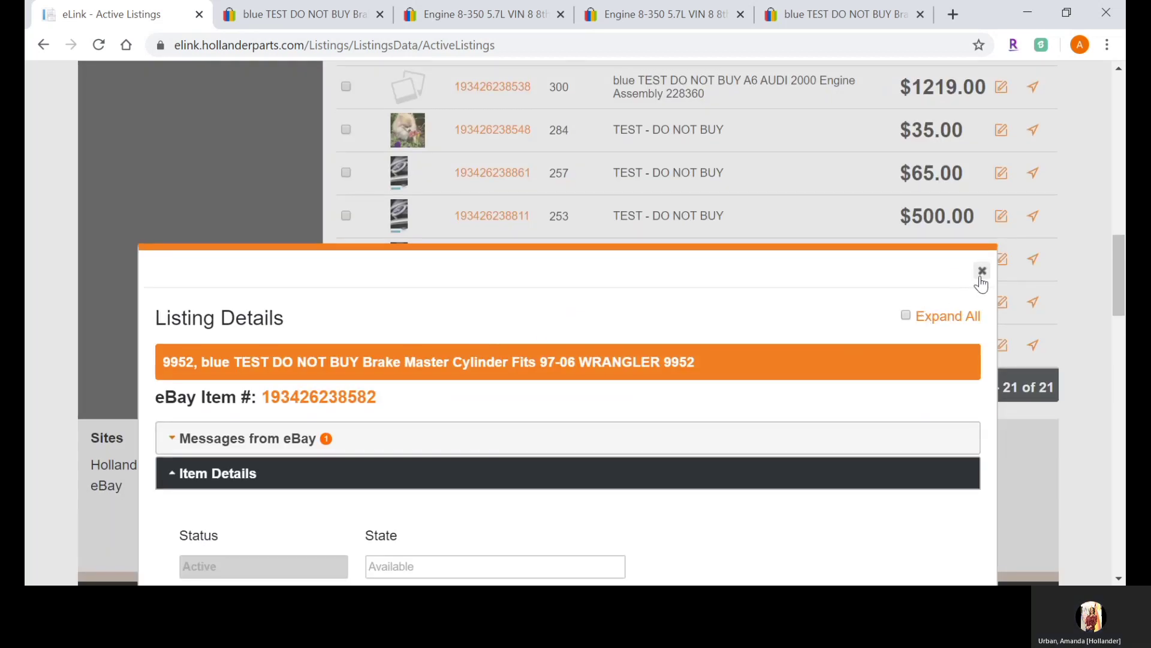
{"action": "left_click", "coordinate": [983, 272]}
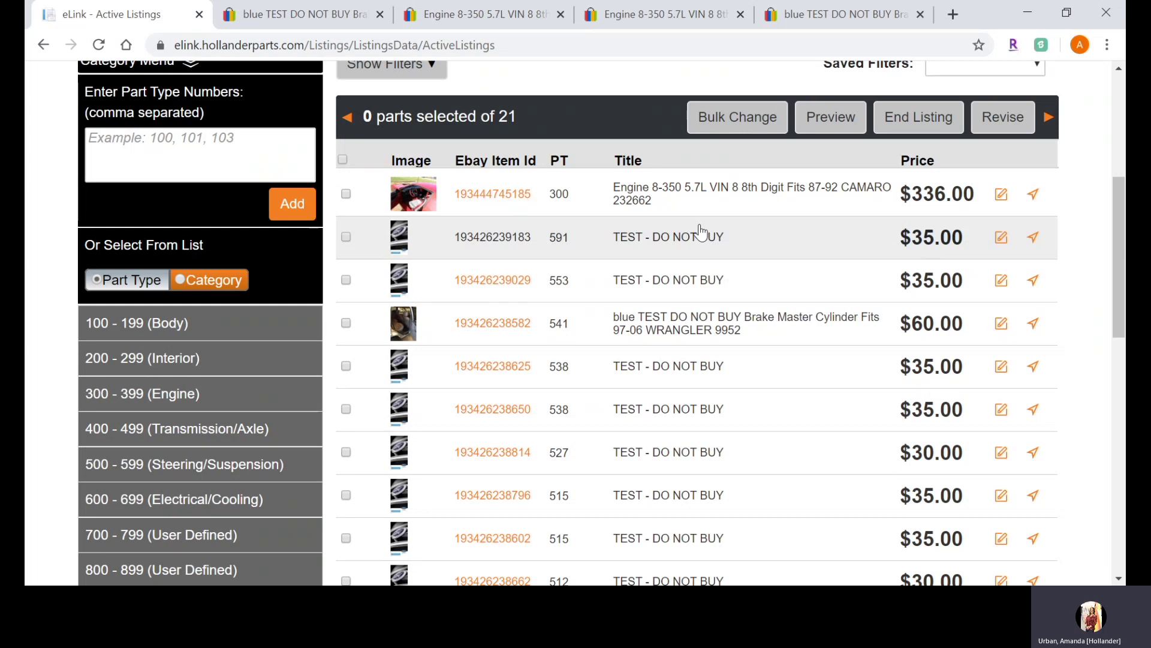
Select all 21 listed parts and open the Part Details fields for a bulk listing change
{"action": "left_click", "coordinate": [343, 160]}
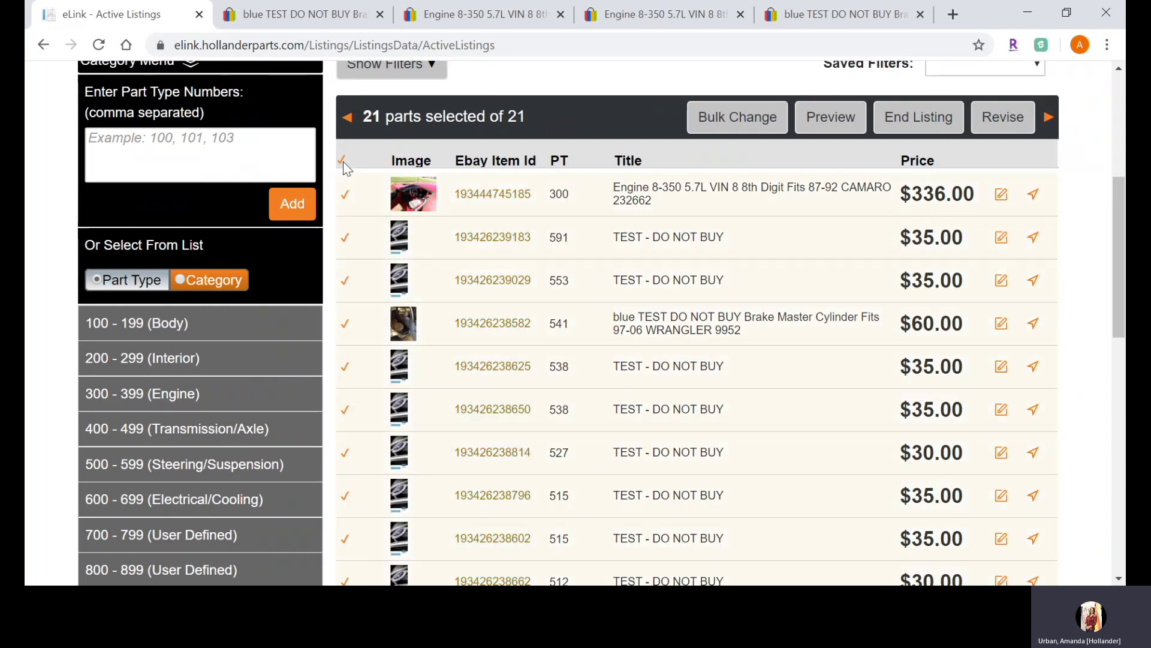
{"action": "left_click", "coordinate": [723, 120]}
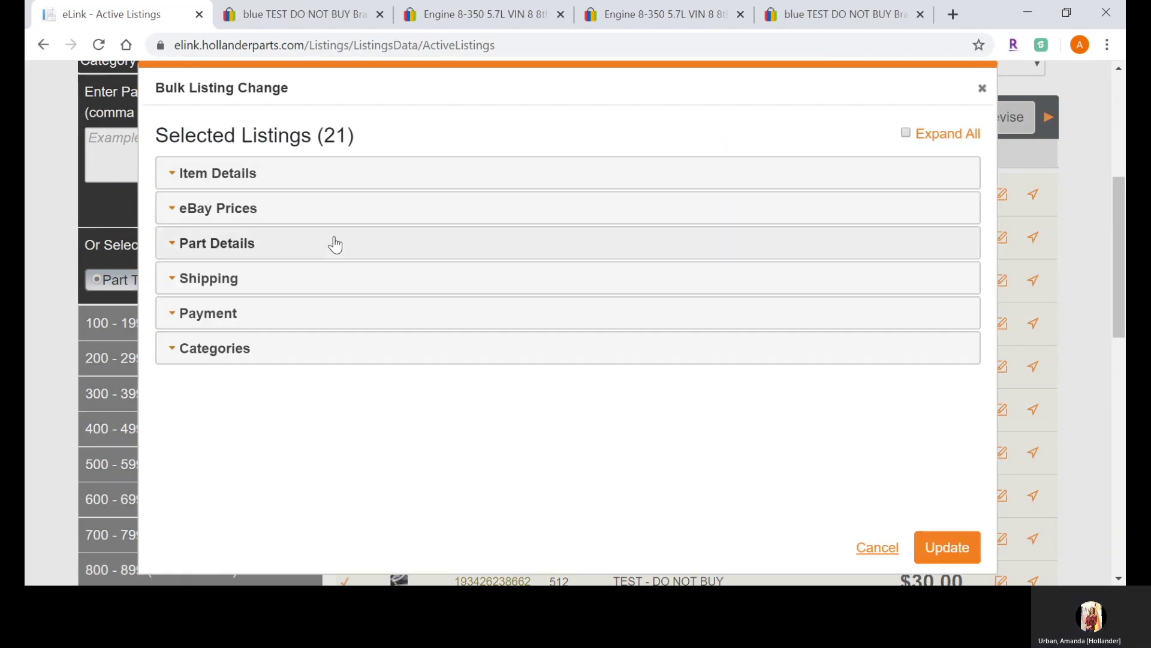
{"action": "left_click", "coordinate": [335, 244]}
{"action": "scroll", "coordinate": [252, 326], "scroll_direction": "down", "scroll_amount": 2}
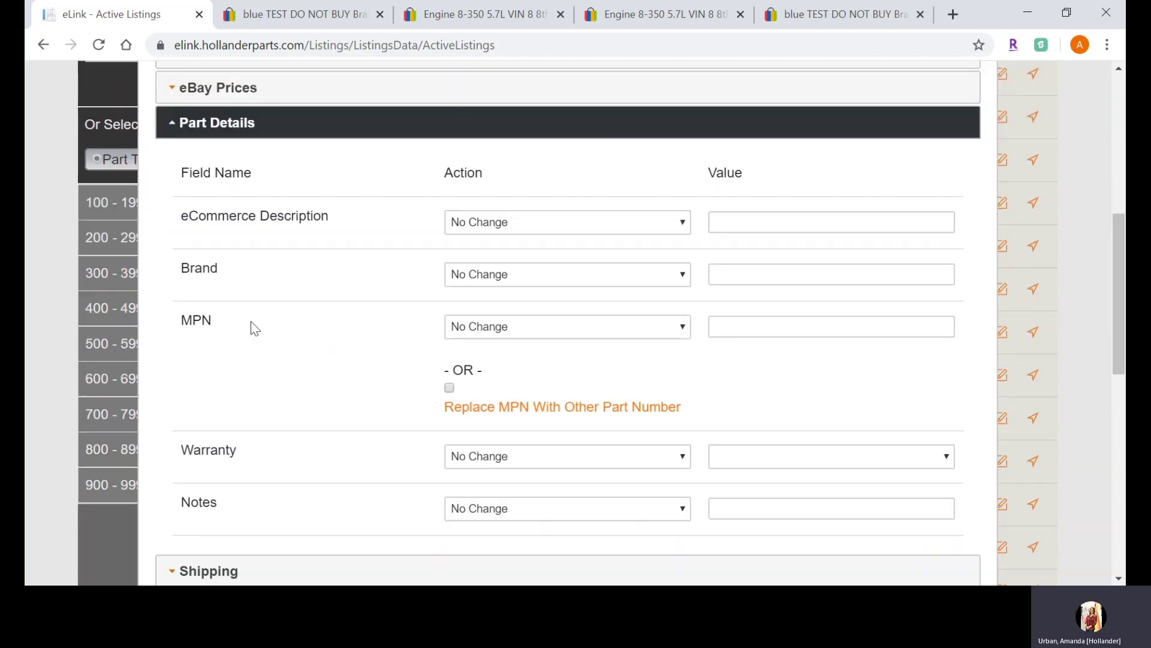
Choose Replace MPN With Other Part Number for the MPN field, and close the bulk change without updating
{"action": "left_click_drag", "start_coordinate": [172, 327], "coordinate": [214, 328]}
{"action": "left_click", "coordinate": [211, 327]}
{"action": "scroll", "coordinate": [451, 390], "scroll_direction": "up", "scroll_amount": 2}
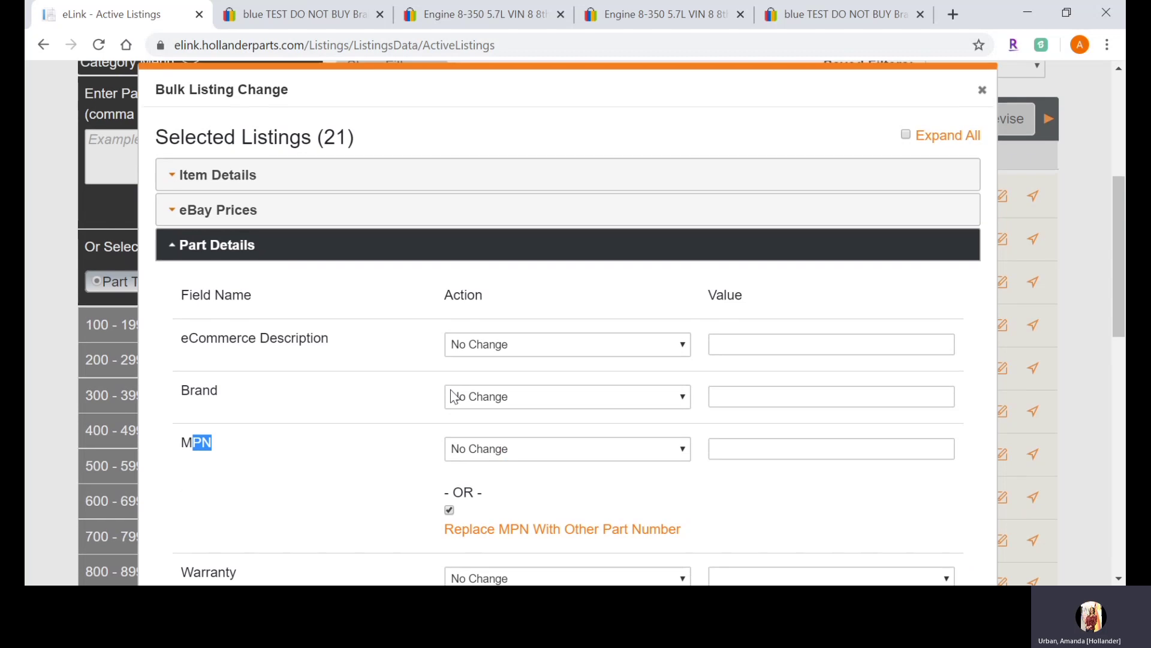
{"action": "scroll", "coordinate": [688, 347], "scroll_direction": "up", "scroll_amount": 1}
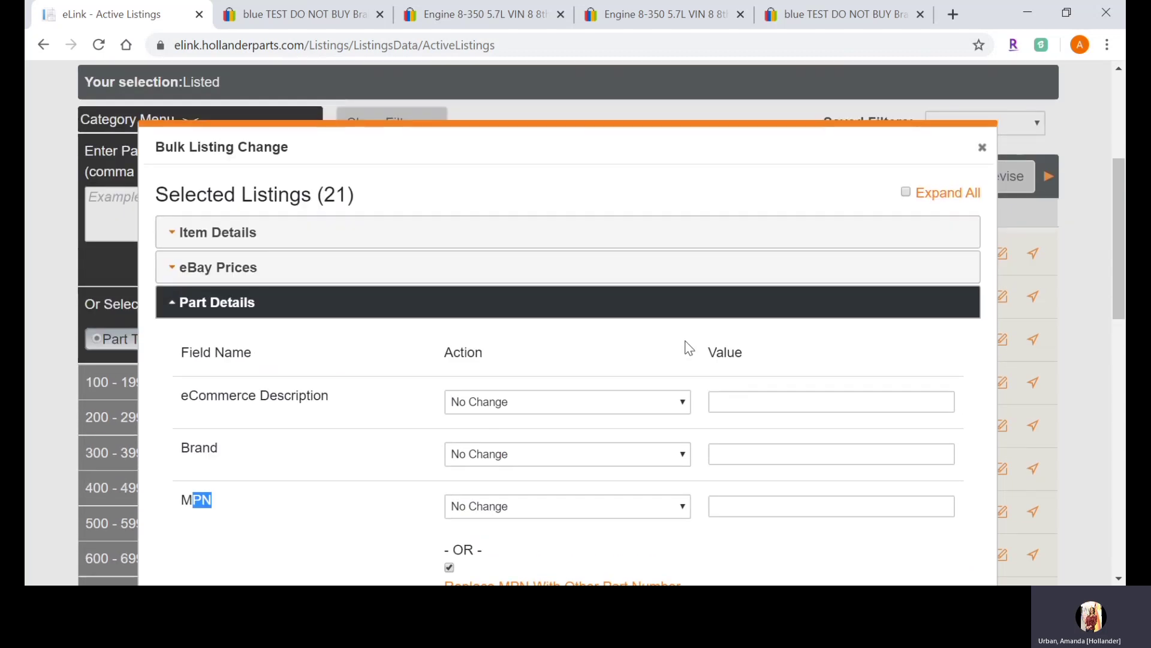
{"action": "left_click", "coordinate": [981, 146]}
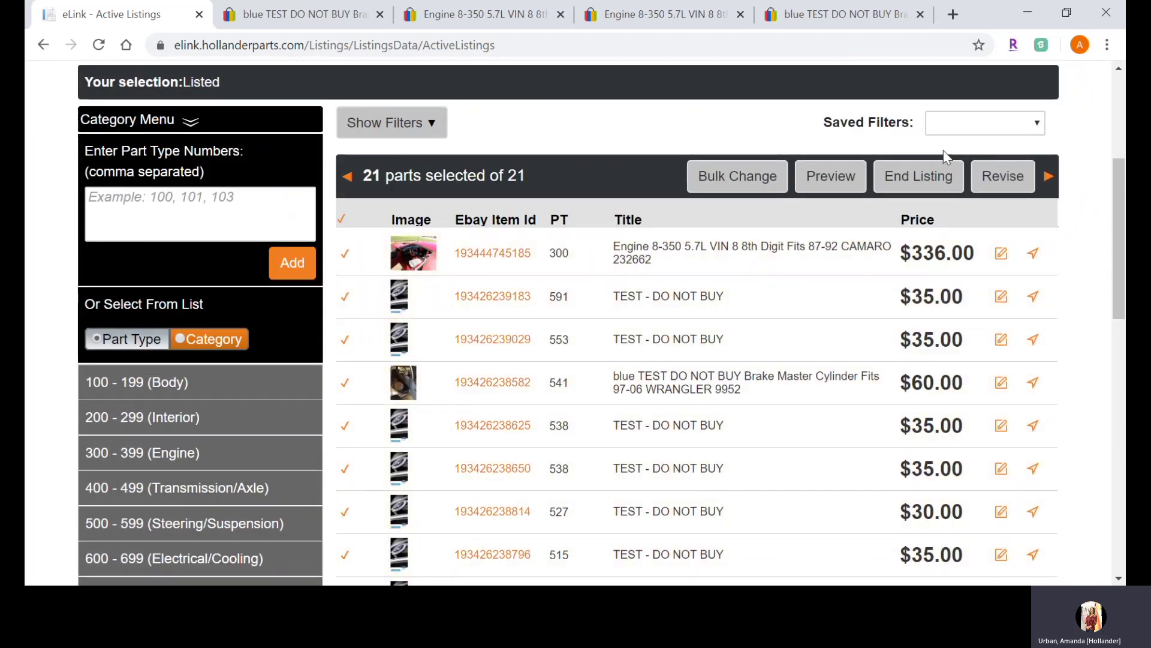